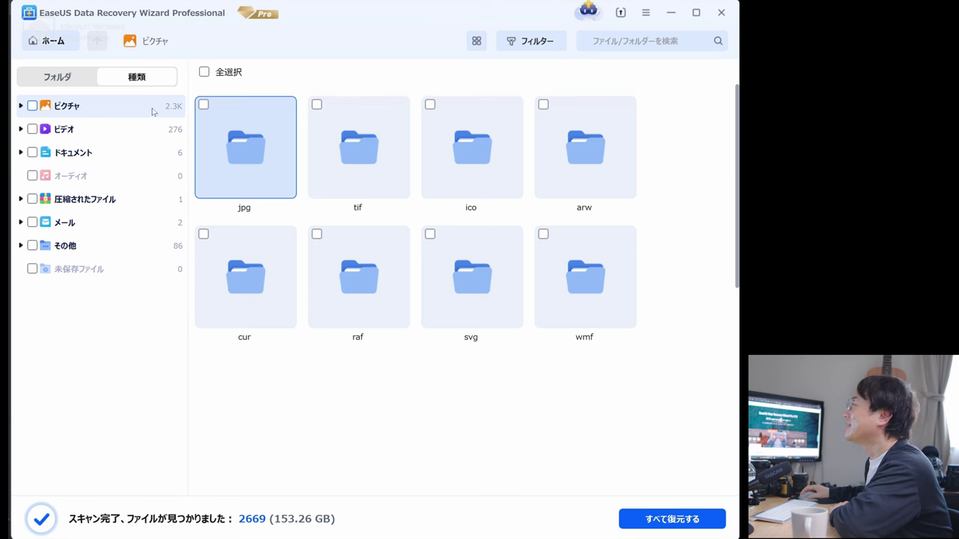
Step: Open the mov folder in the video (ビデオ) category and browse to the end of its recoverable files
{"action": "left_click", "coordinate": [129, 133]}
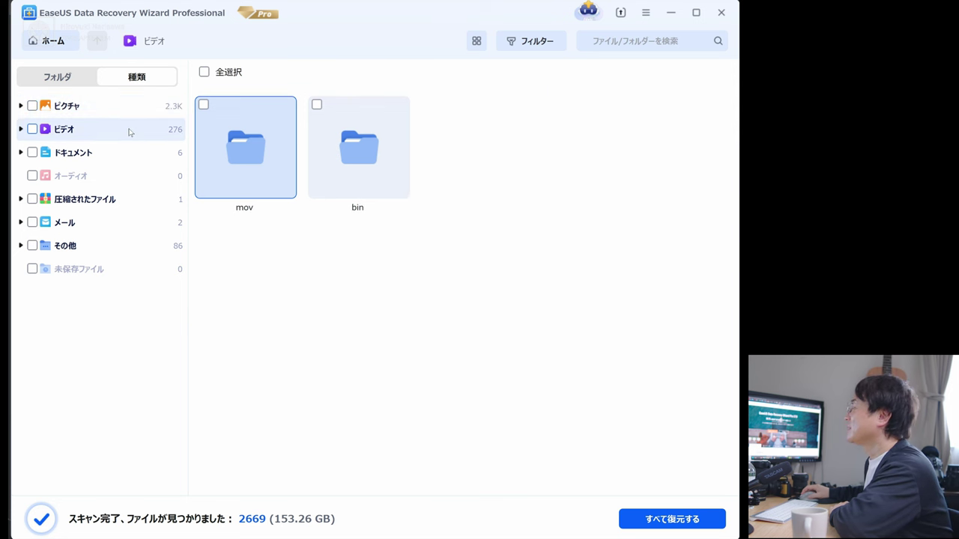
{"action": "left_click", "coordinate": [231, 152]}
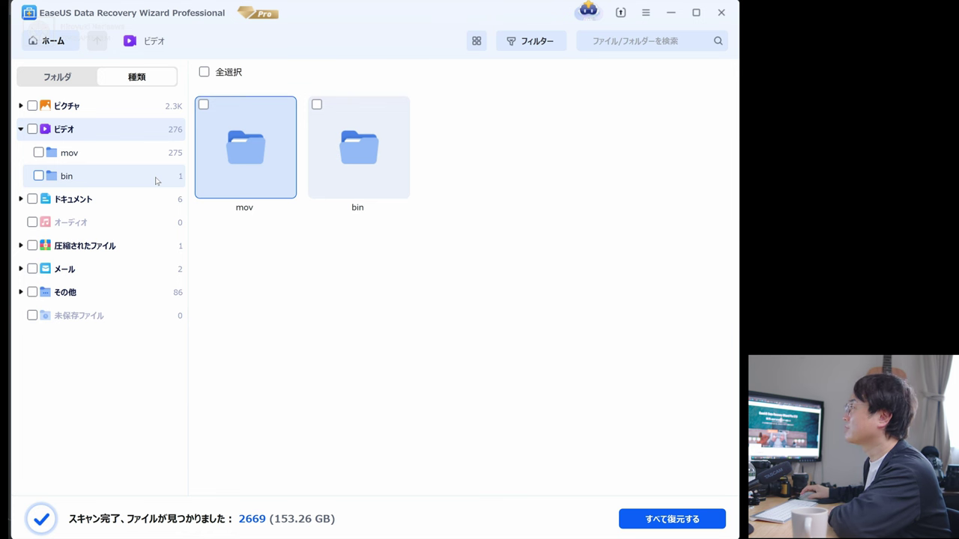
{"action": "left_click", "coordinate": [137, 160]}
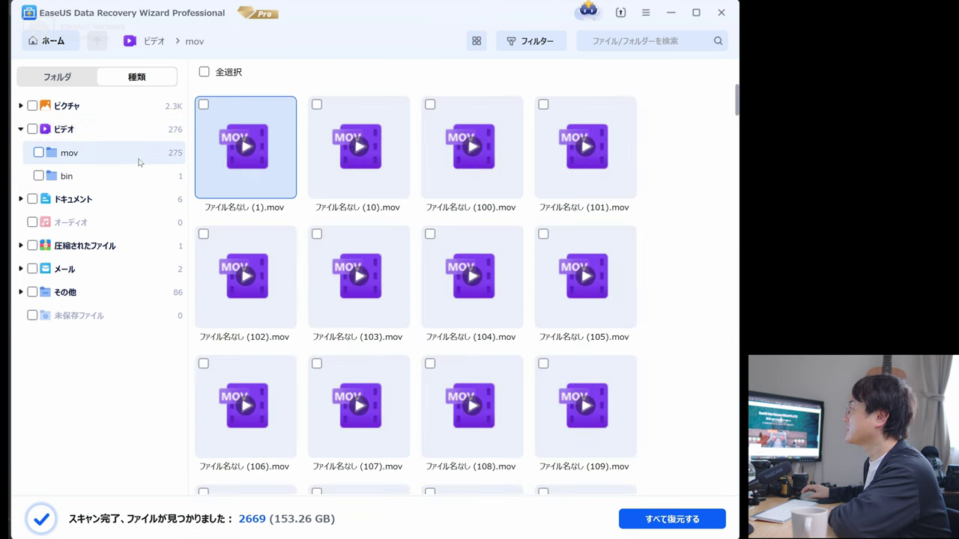
{"action": "scroll", "coordinate": [411, 203], "scroll_direction": "down", "scroll_amount": 20}
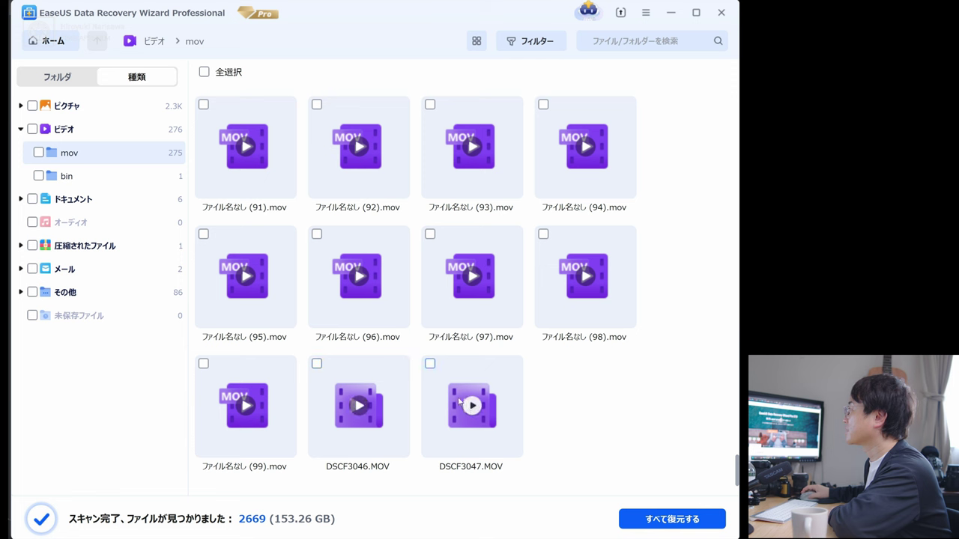
Step: Preview the recoverable video DSCF3046.MOV, leaving DSCF3047.MOV unselected
{"action": "left_click", "coordinate": [430, 365]}
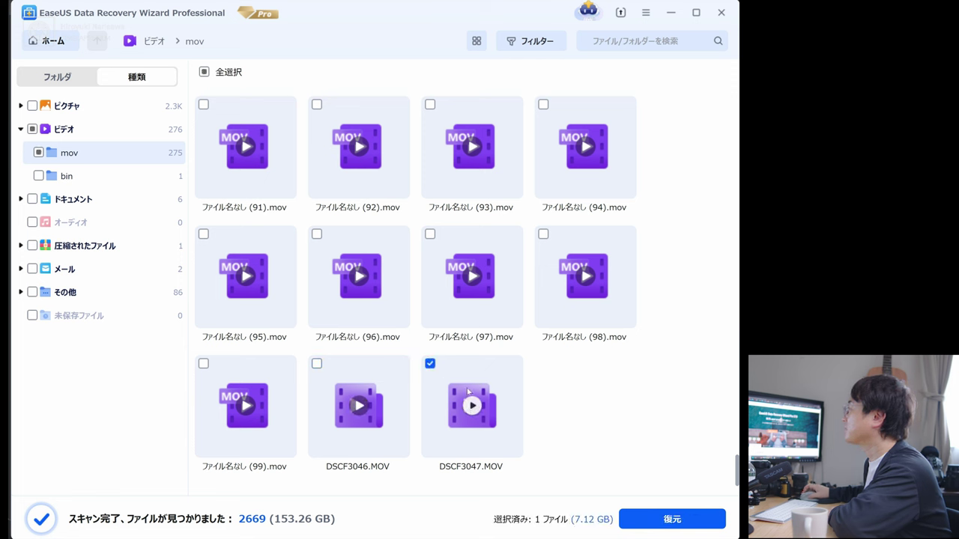
{"action": "left_click", "coordinate": [431, 366]}
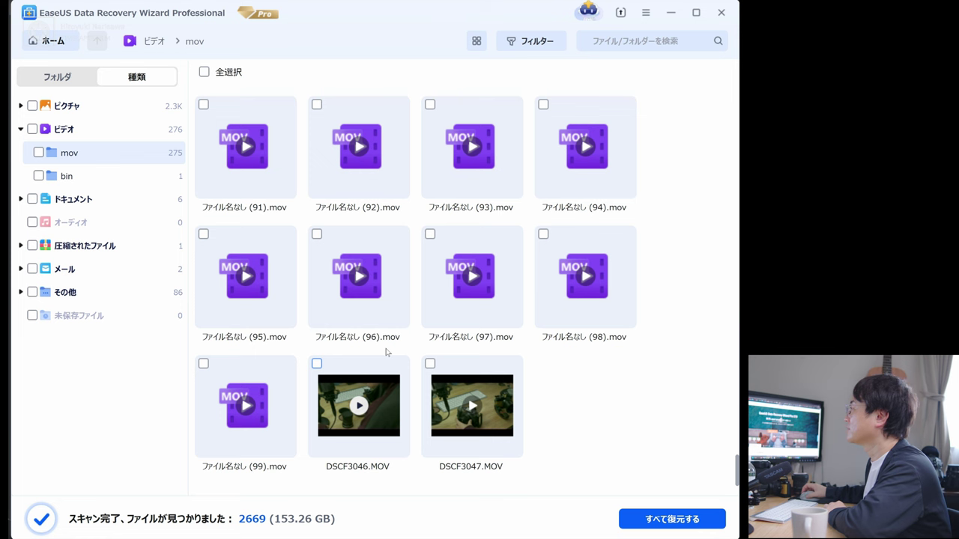
{"action": "scroll", "coordinate": [412, 285], "scroll_direction": "up", "scroll_amount": 5}
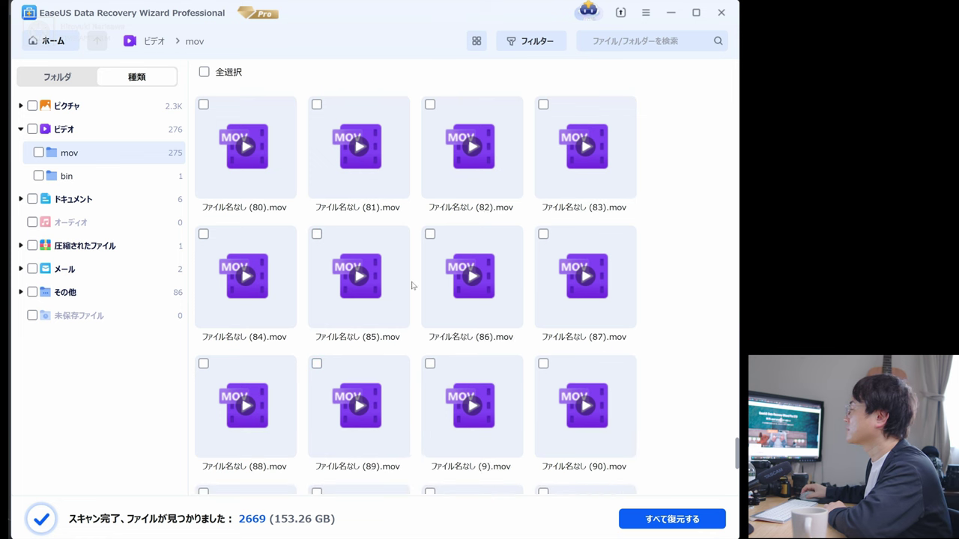
{"action": "scroll", "coordinate": [412, 284], "scroll_direction": "down", "scroll_amount": 6}
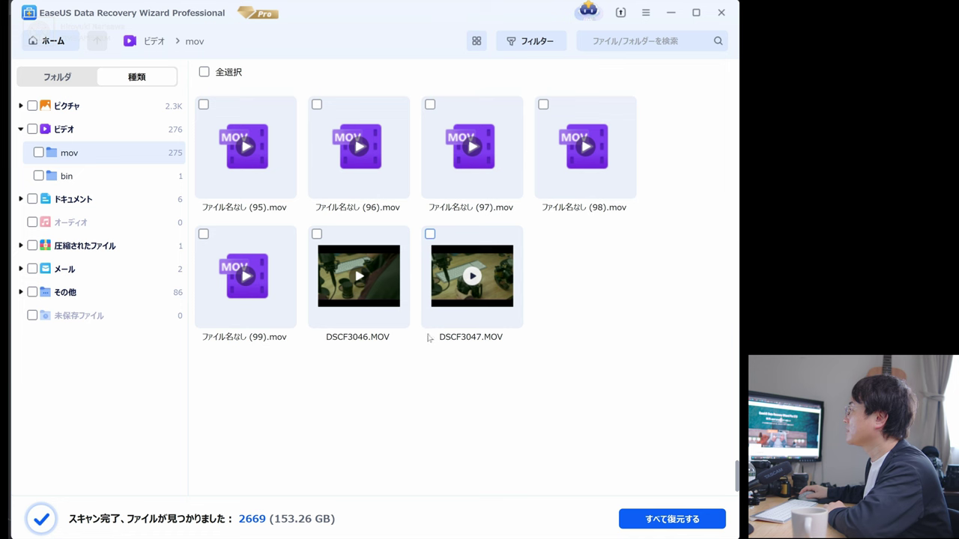
{"action": "left_click", "coordinate": [339, 243]}
{"action": "double_click", "coordinate": [339, 248]}
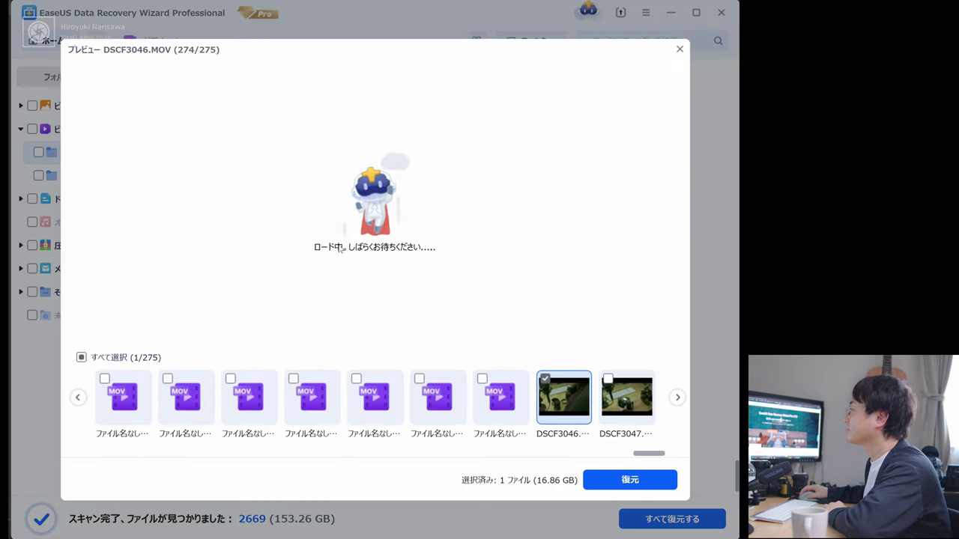
{"action": "left_click", "coordinate": [243, 328]}
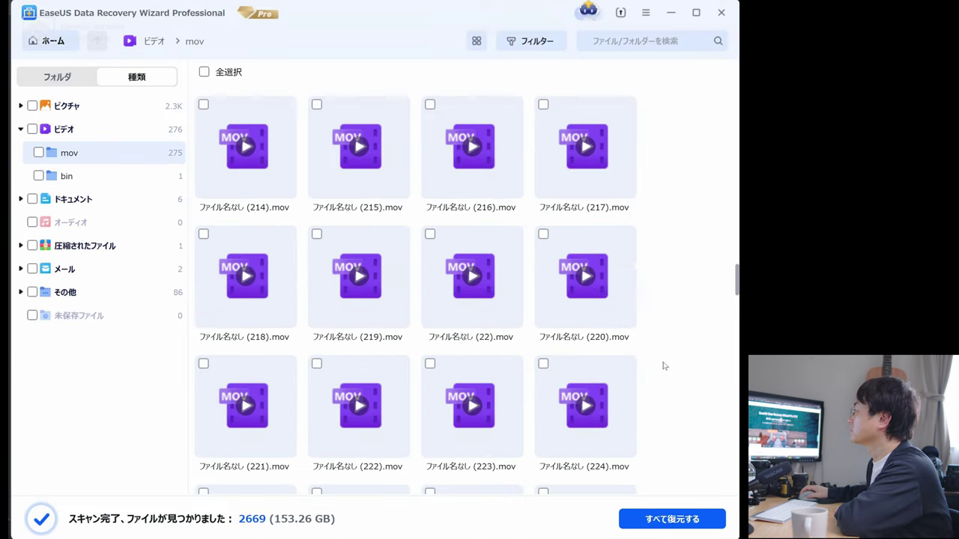
Step: Preview the snowy mountain video ファイル名なし (213).mov, skip ahead in its playback, and close the preview
{"action": "scroll", "coordinate": [602, 301], "scroll_direction": "up", "scroll_amount": 2}
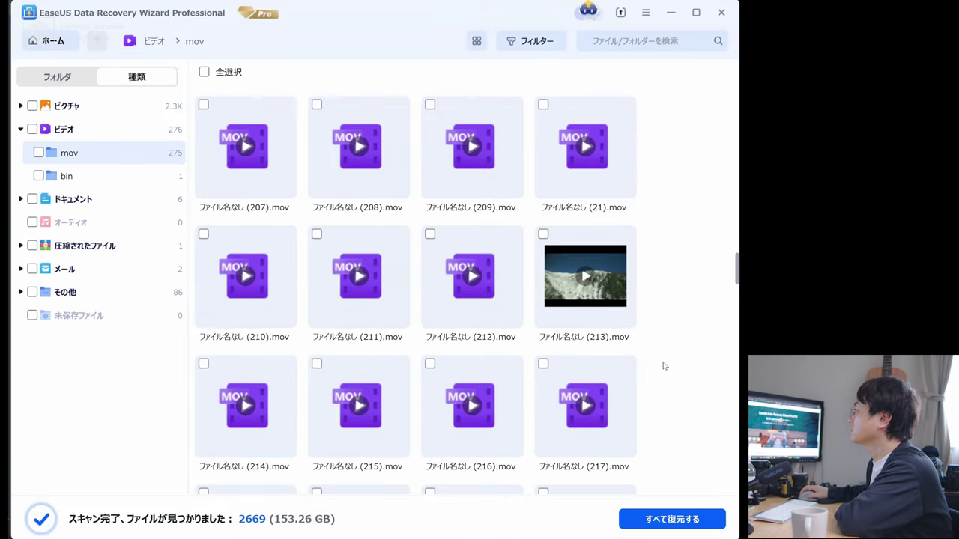
{"action": "double_click", "coordinate": [601, 300]}
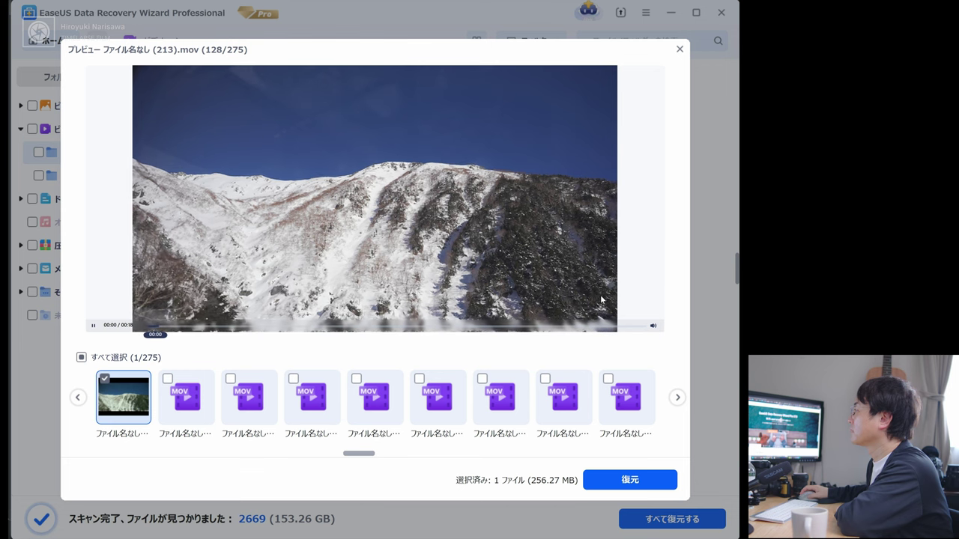
{"action": "left_click", "coordinate": [255, 331]}
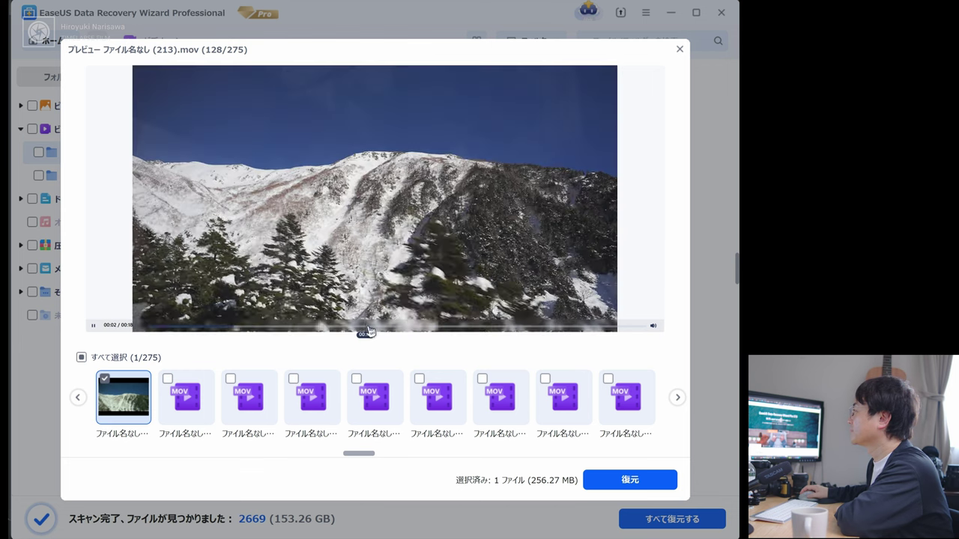
{"action": "left_click", "coordinate": [367, 330]}
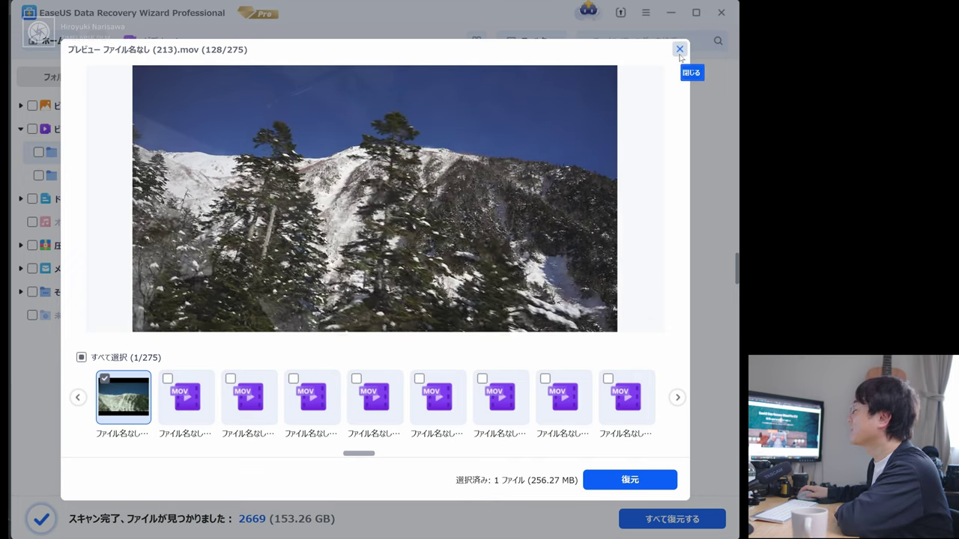
{"action": "left_click", "coordinate": [680, 49]}
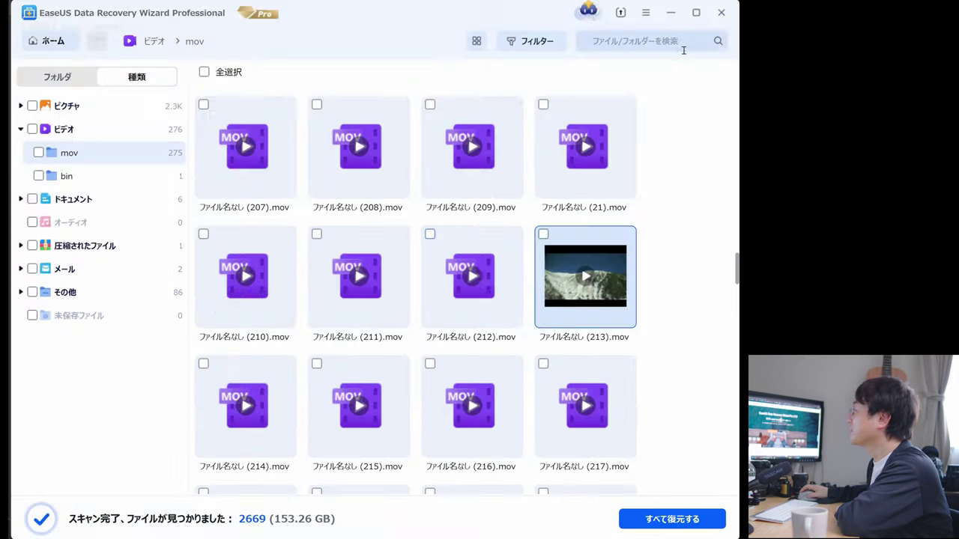
Step: Try to preview ファイル名なし (259).mov further along in the mov folder, and close the preview
{"action": "scroll", "coordinate": [308, 381], "scroll_direction": "down", "scroll_amount": 5}
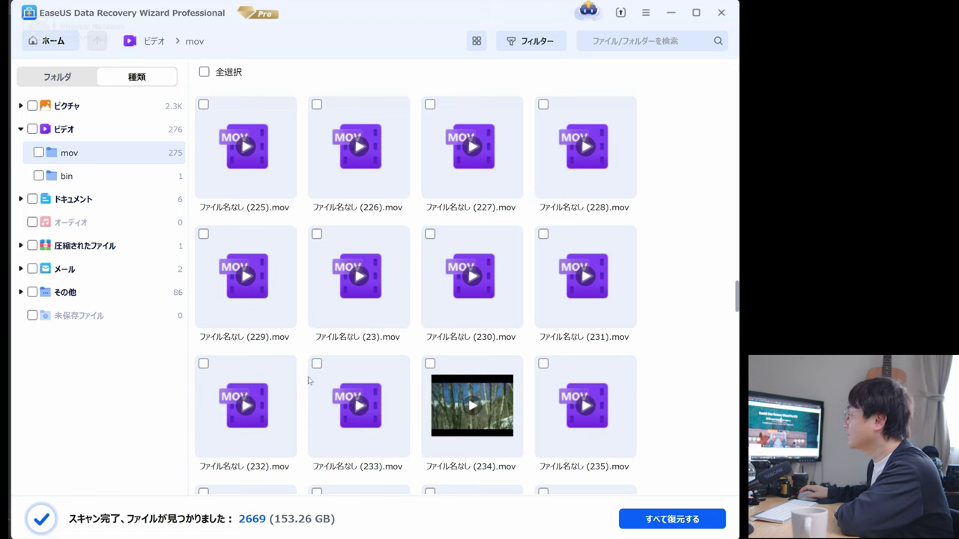
{"action": "scroll", "coordinate": [420, 322], "scroll_direction": "down", "scroll_amount": 3}
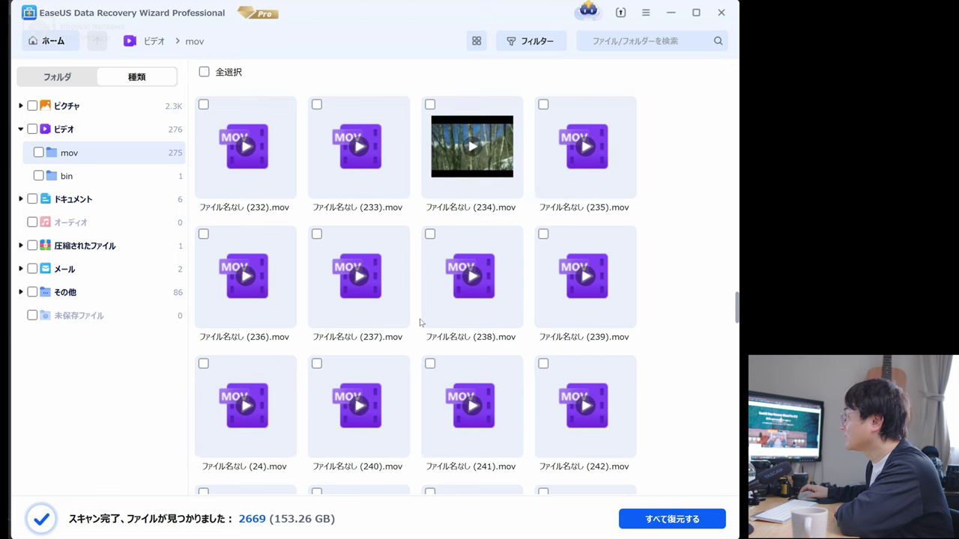
{"action": "scroll", "coordinate": [419, 322], "scroll_direction": "down", "scroll_amount": 5}
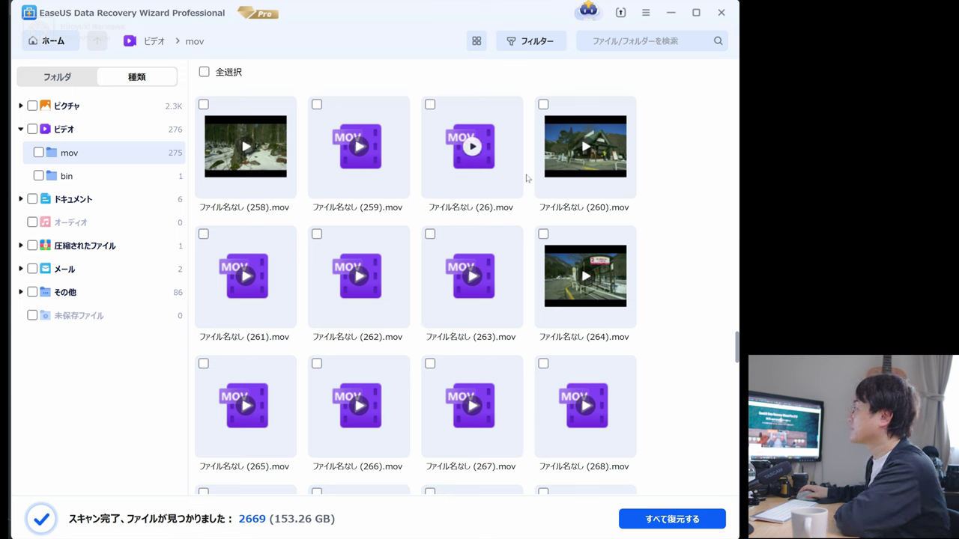
{"action": "double_click", "coordinate": [359, 171]}
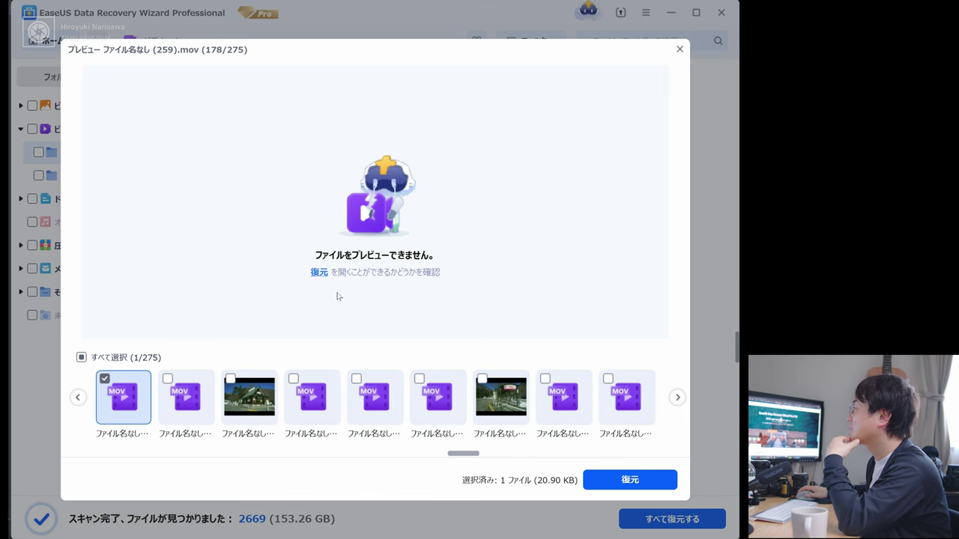
{"action": "left_click", "coordinate": [680, 49]}
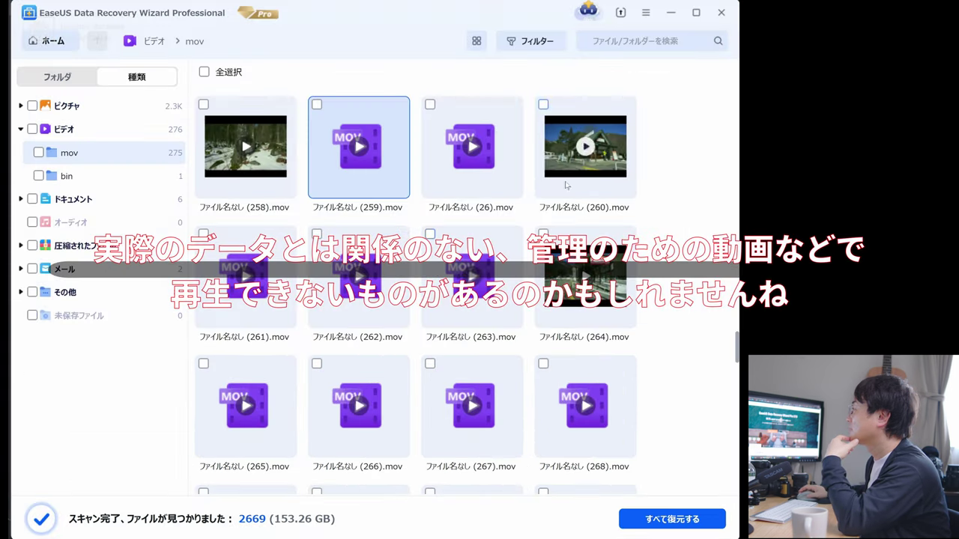
Step: Examine the thumbnails of the remaining recoverable videos through the end of the mov folder
{"action": "scroll", "coordinate": [316, 359], "scroll_direction": "down", "scroll_amount": 4}
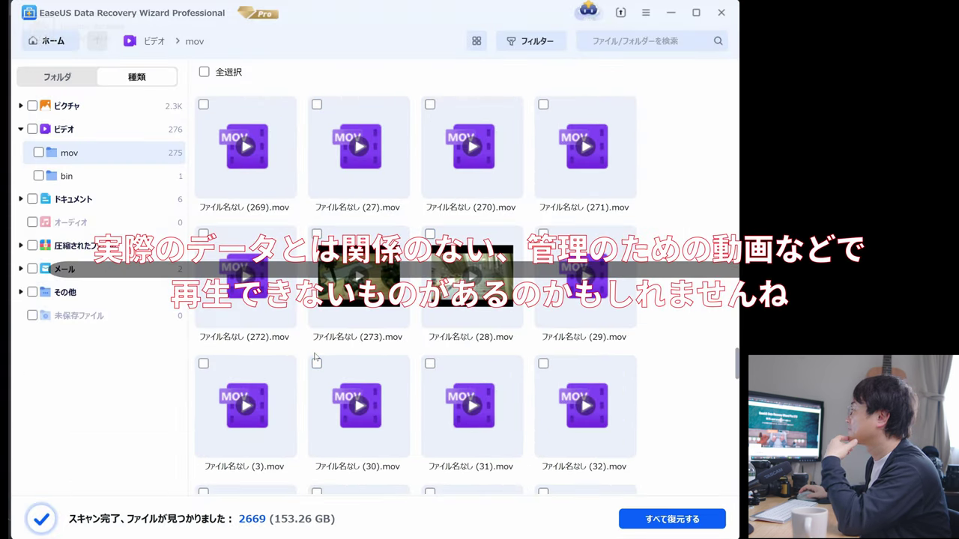
{"action": "scroll", "coordinate": [315, 359], "scroll_direction": "down", "scroll_amount": 10}
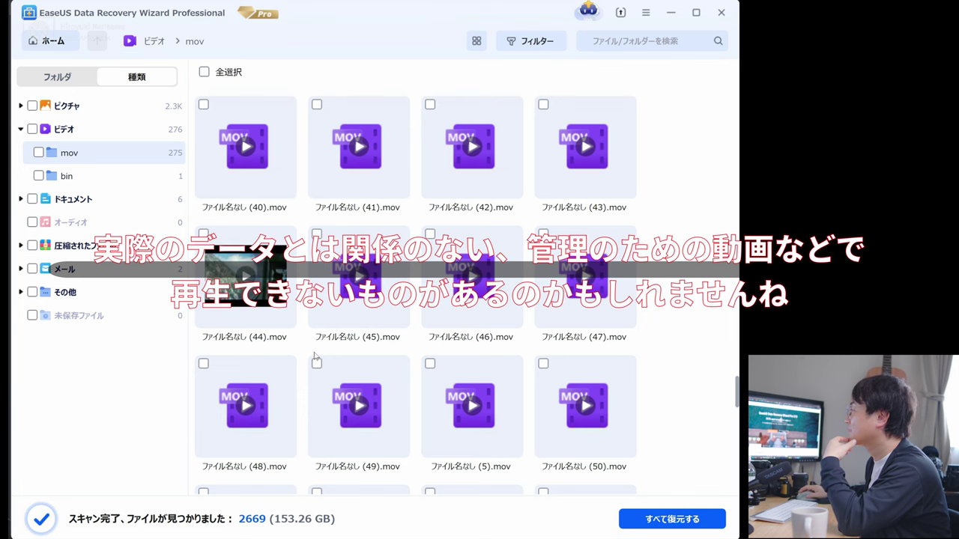
{"action": "scroll", "coordinate": [295, 317], "scroll_direction": "down", "scroll_amount": 12}
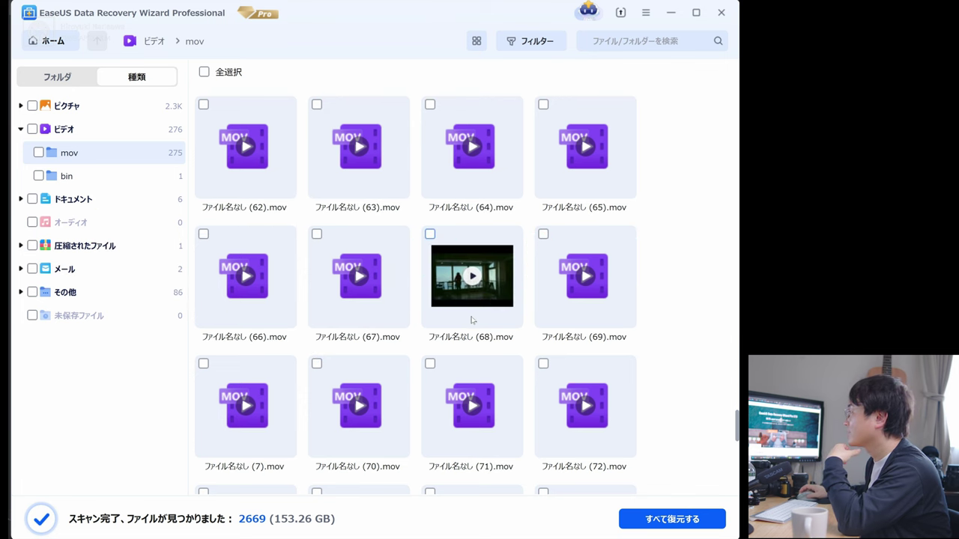
{"action": "scroll", "coordinate": [302, 405], "scroll_direction": "down", "scroll_amount": 8}
{"action": "scroll", "coordinate": [302, 404], "scroll_direction": "down", "scroll_amount": 8}
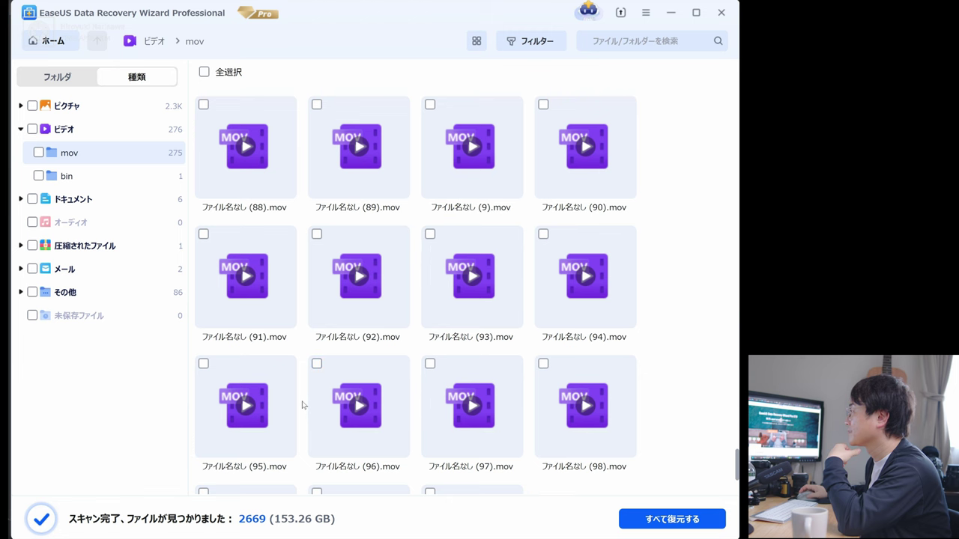
{"action": "scroll", "coordinate": [301, 405], "scroll_direction": "up", "scroll_amount": 5}
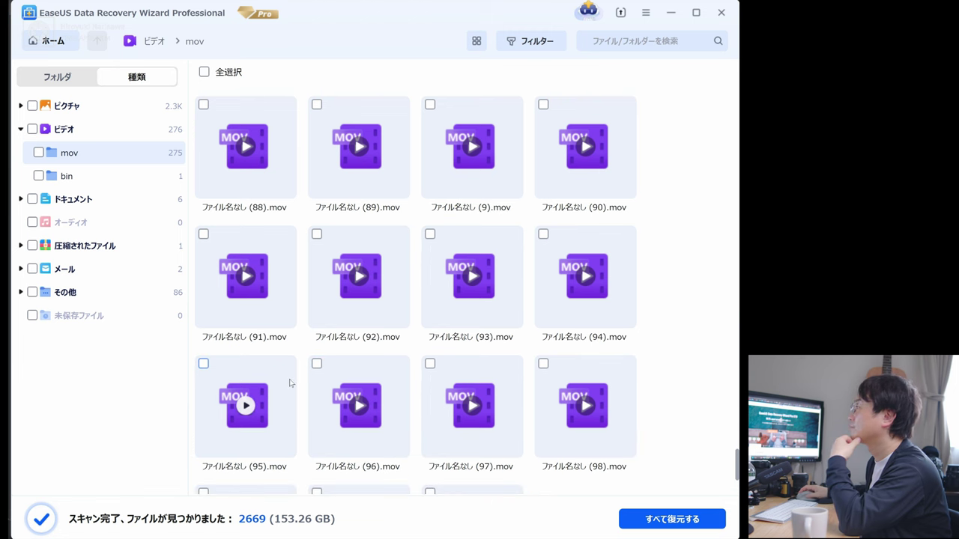
Step: Browse the thumbnails in the jpg folder of the picture (ピクチャ) category and open ファイル名なし (25).jpg for preview
{"action": "left_click", "coordinate": [66, 106]}
{"action": "left_click", "coordinate": [21, 105]}
{"action": "double_click", "coordinate": [245, 150]}
{"action": "scroll", "coordinate": [292, 231], "scroll_direction": "down", "scroll_amount": 8}
{"action": "scroll", "coordinate": [292, 232], "scroll_direction": "down", "scroll_amount": 10}
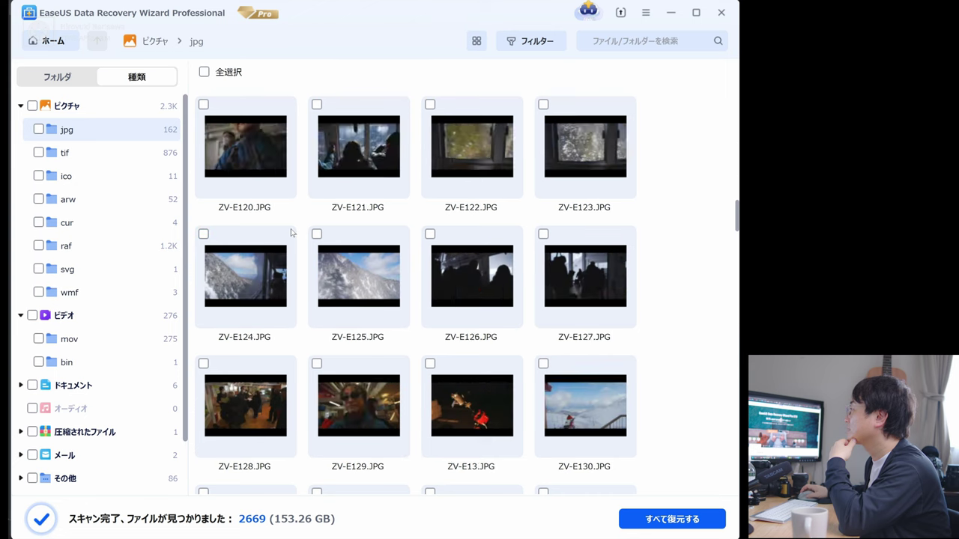
{"action": "scroll", "coordinate": [292, 233], "scroll_direction": "down", "scroll_amount": 15}
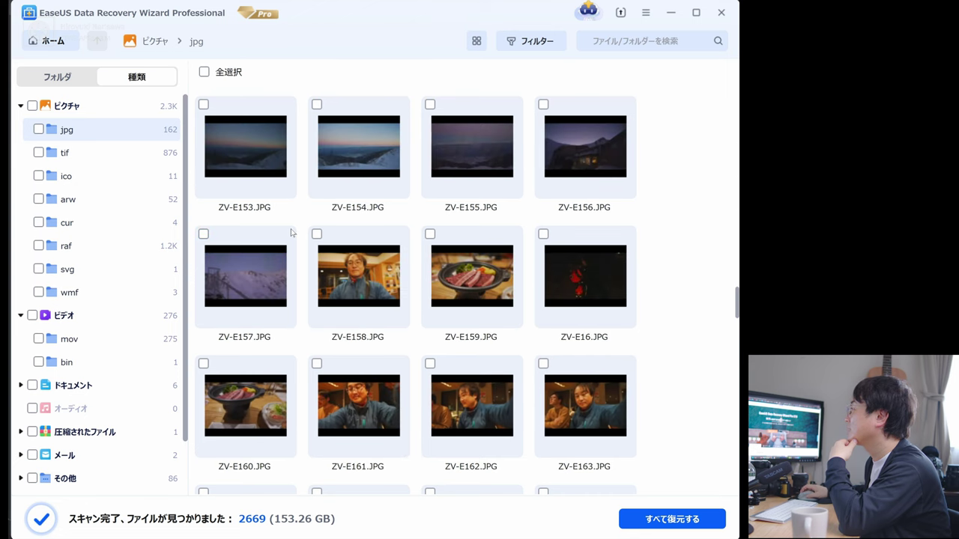
{"action": "scroll", "coordinate": [292, 232], "scroll_direction": "down", "scroll_amount": 15}
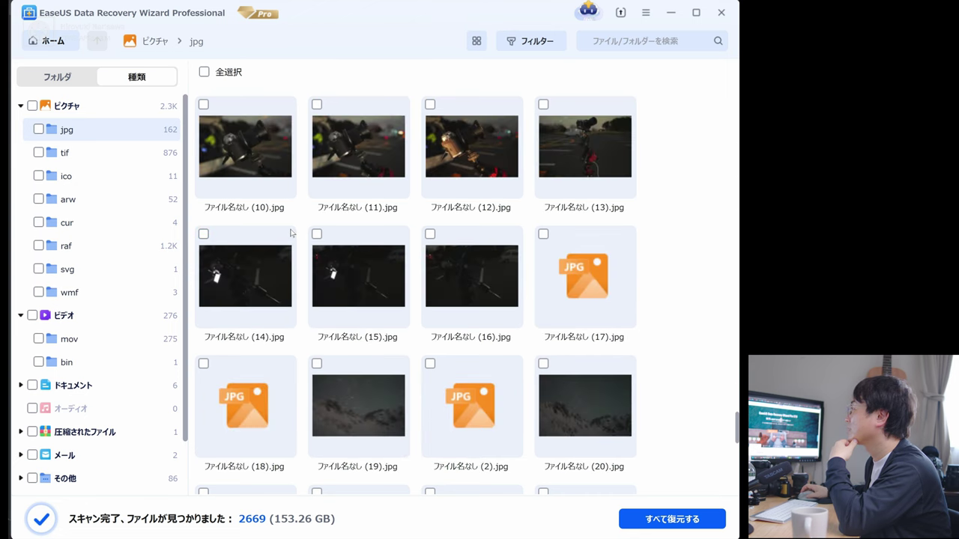
{"action": "scroll", "coordinate": [292, 233], "scroll_direction": "up", "scroll_amount": 3}
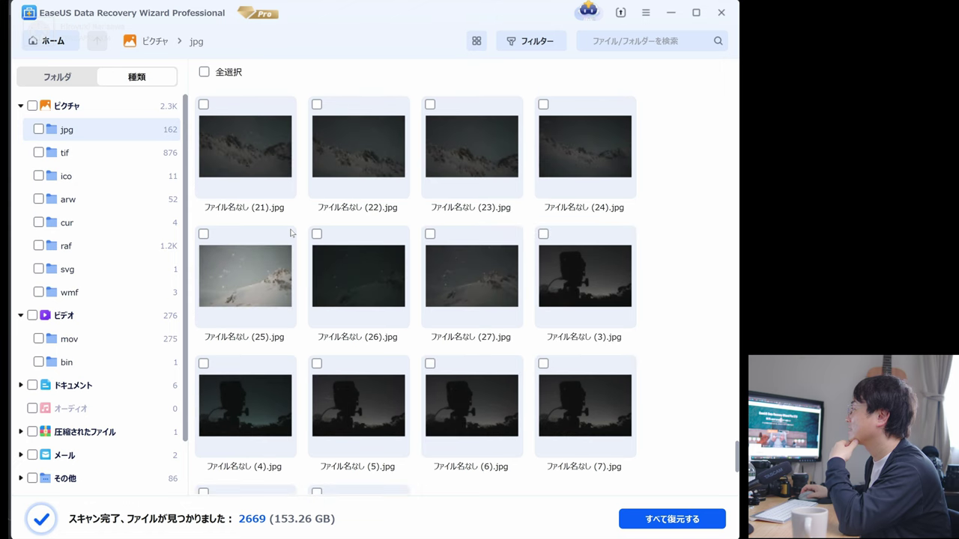
{"action": "double_click", "coordinate": [239, 297]}
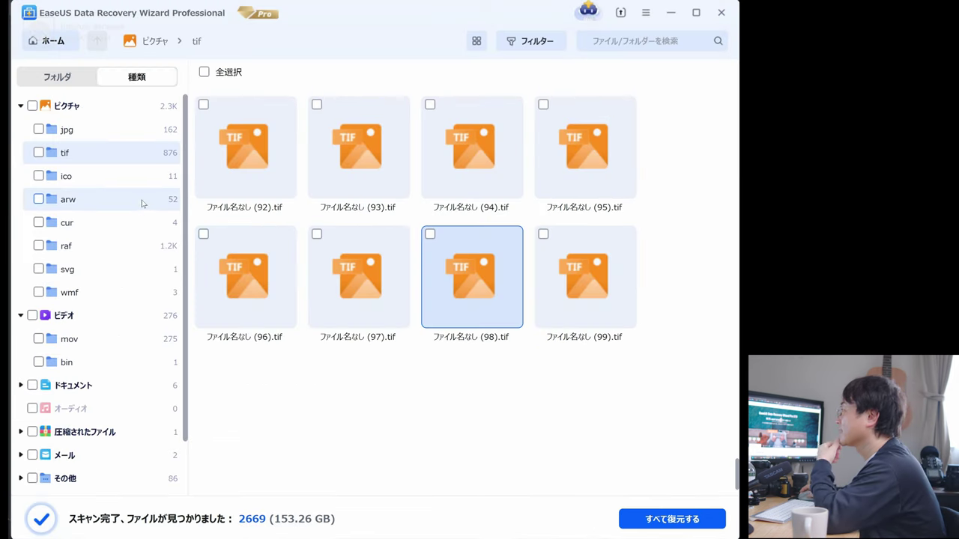
Step: Open the arw folder in the picture category and examine the thumbnails of its recoverable RAW images
{"action": "left_click", "coordinate": [141, 201]}
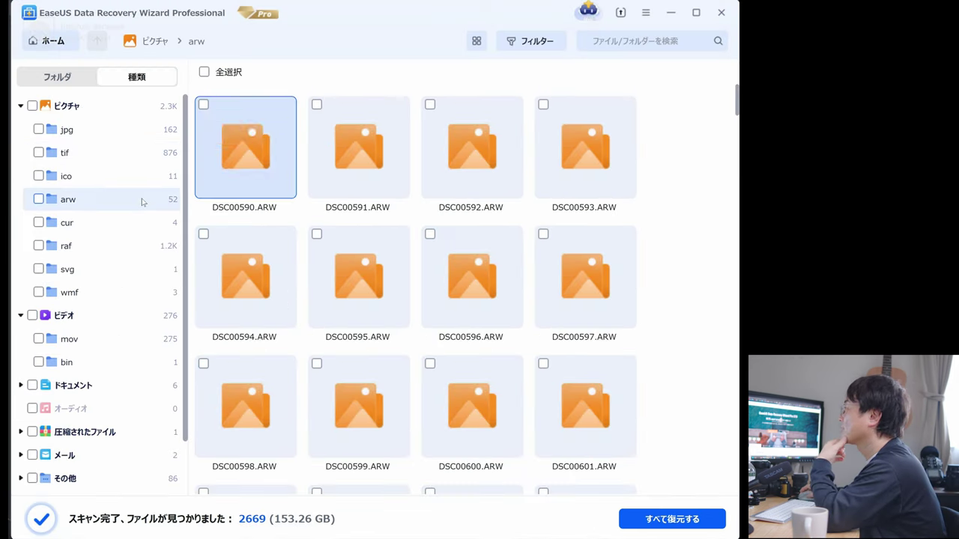
{"action": "scroll", "coordinate": [289, 262], "scroll_direction": "down", "scroll_amount": 2}
{"action": "scroll", "coordinate": [289, 262], "scroll_direction": "down", "scroll_amount": 10}
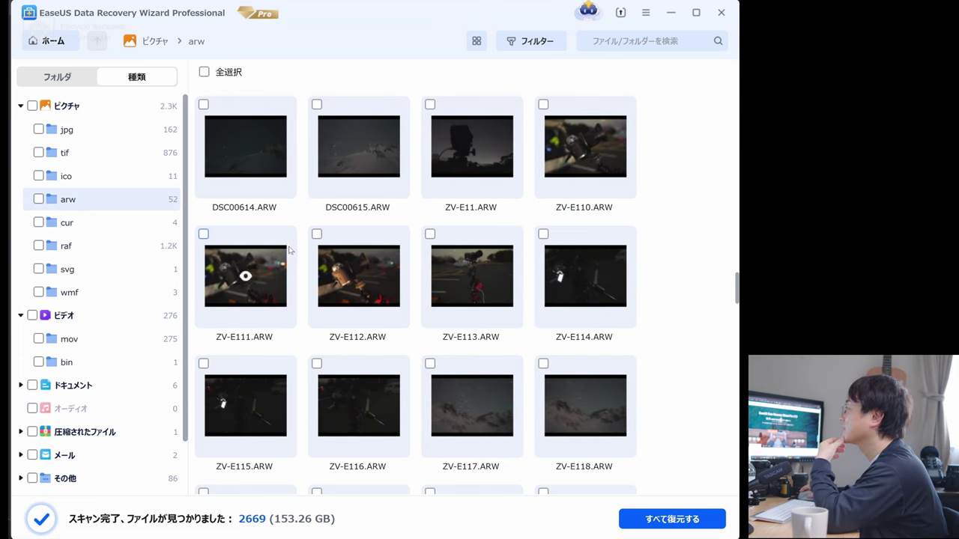
{"action": "scroll", "coordinate": [289, 259], "scroll_direction": "down", "scroll_amount": 6}
{"action": "scroll", "coordinate": [289, 255], "scroll_direction": "down", "scroll_amount": 4}
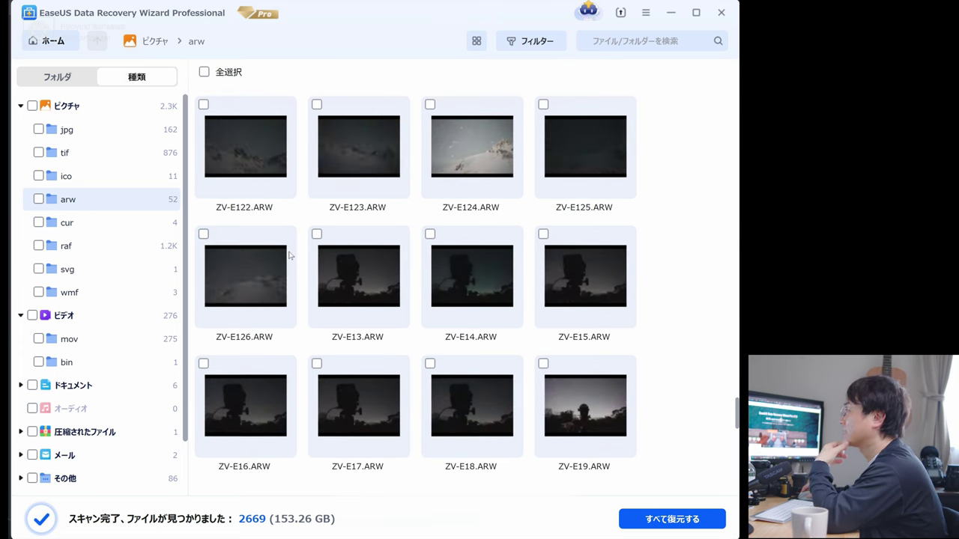
{"action": "scroll", "coordinate": [289, 255], "scroll_direction": "up", "scroll_amount": 2}
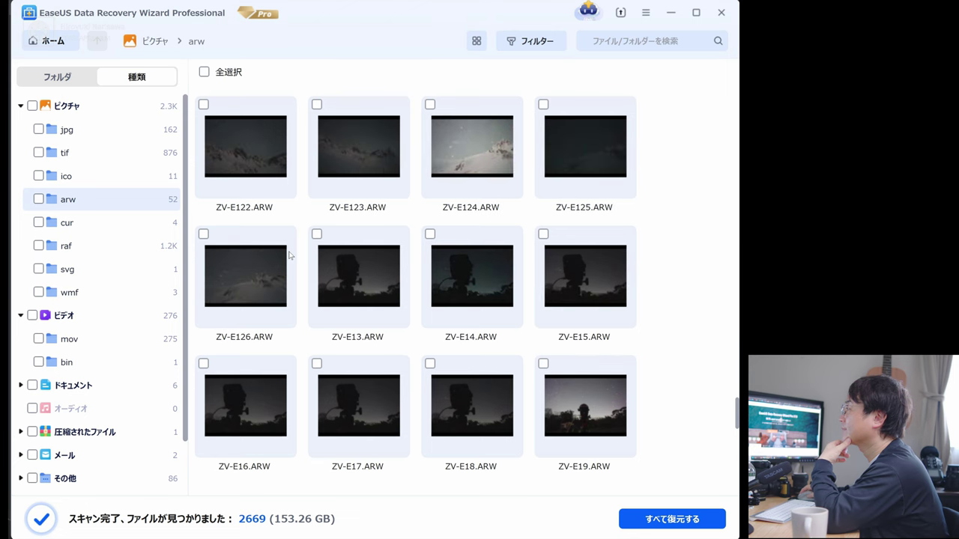
Step: Open the raf folder in the picture category and examine the thumbnails of its found RAW images
{"action": "left_click", "coordinate": [129, 252]}
{"action": "scroll", "coordinate": [302, 305], "scroll_direction": "down", "scroll_amount": 20}
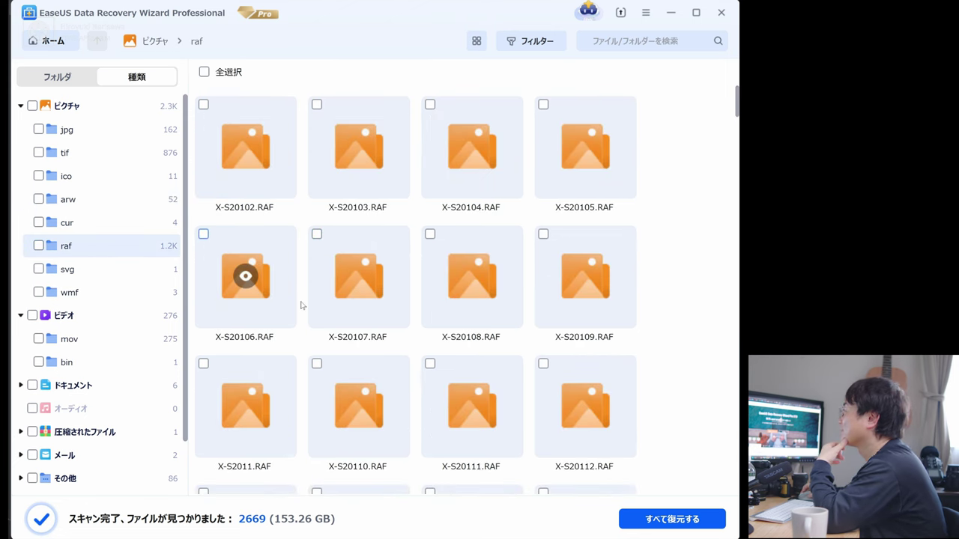
{"action": "scroll", "coordinate": [302, 305], "scroll_direction": "down", "scroll_amount": 10}
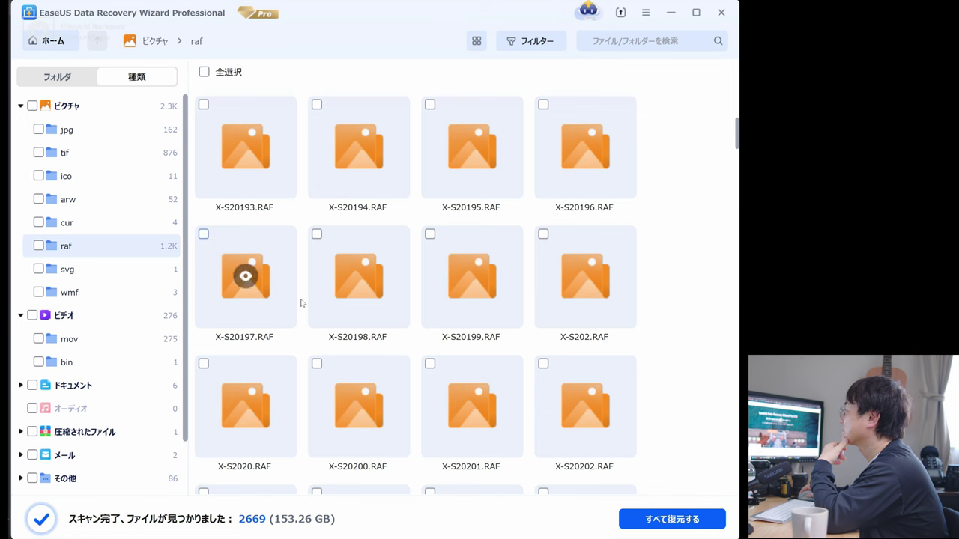
{"action": "scroll", "coordinate": [315, 307], "scroll_direction": "down", "scroll_amount": 20}
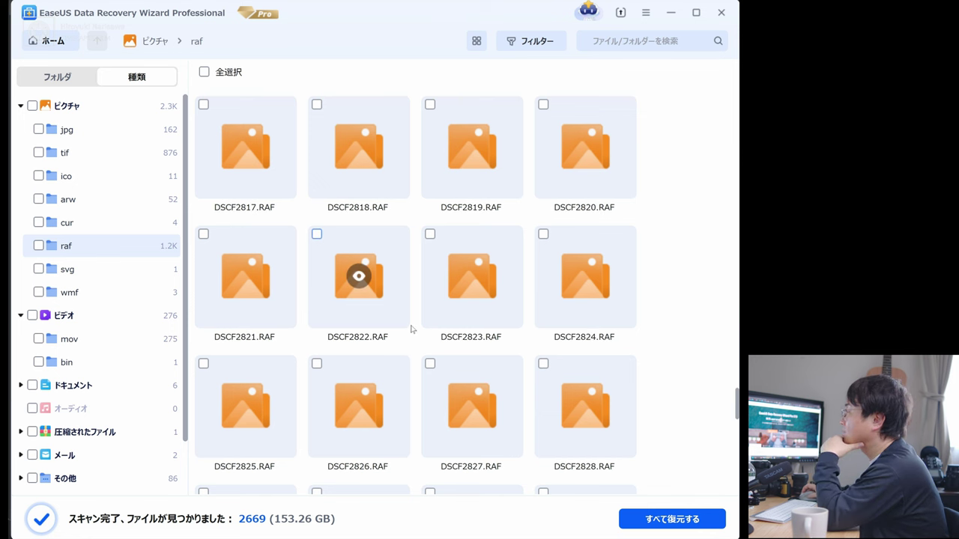
{"action": "scroll", "coordinate": [410, 328], "scroll_direction": "up", "scroll_amount": 14}
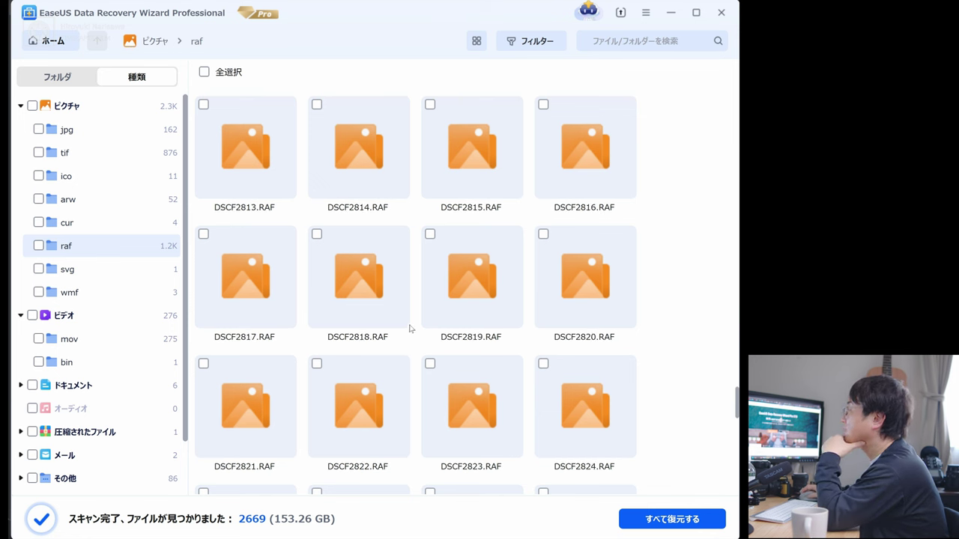
{"action": "scroll", "coordinate": [410, 328], "scroll_direction": "up", "scroll_amount": 4}
{"action": "scroll", "coordinate": [409, 328], "scroll_direction": "up", "scroll_amount": 10}
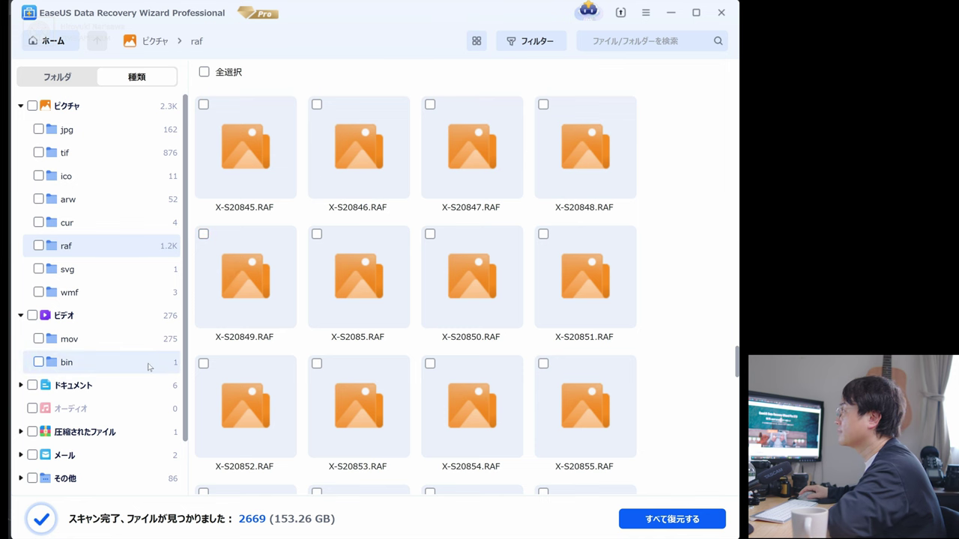
Step: Mark two images in the tif folder and ZV-E126.ARW in the arw folder for recovery
{"action": "left_click", "coordinate": [140, 153]}
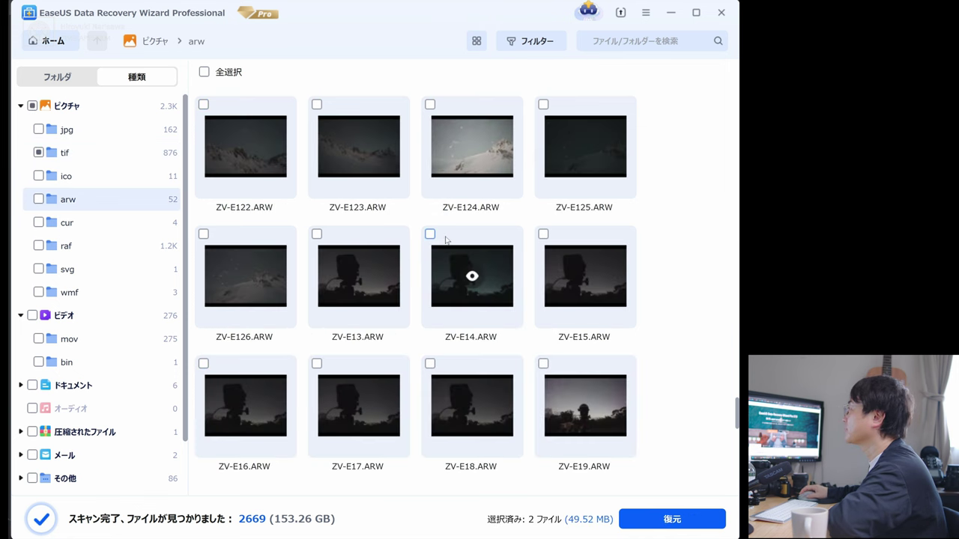
{"action": "left_click", "coordinate": [430, 106]}
{"action": "left_click", "coordinate": [430, 105]}
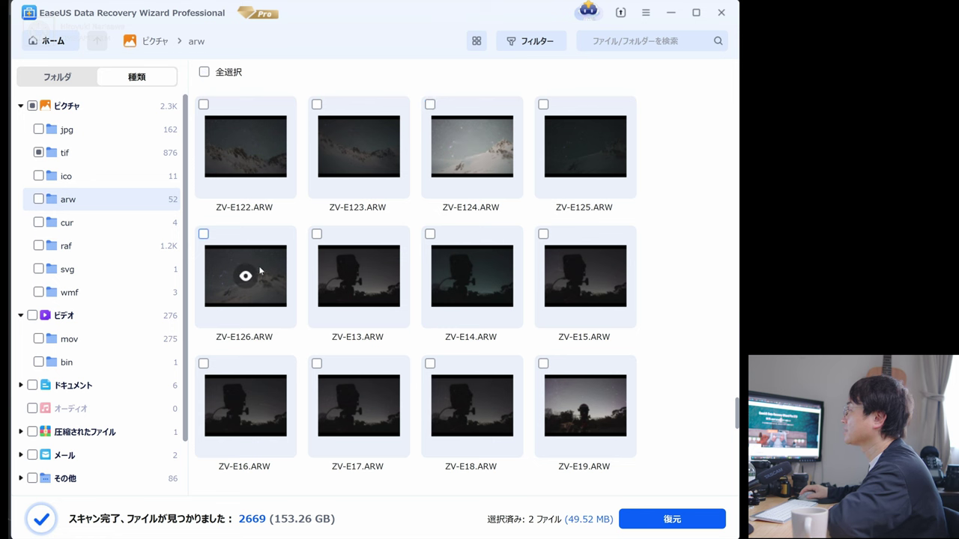
{"action": "left_click", "coordinate": [203, 233]}
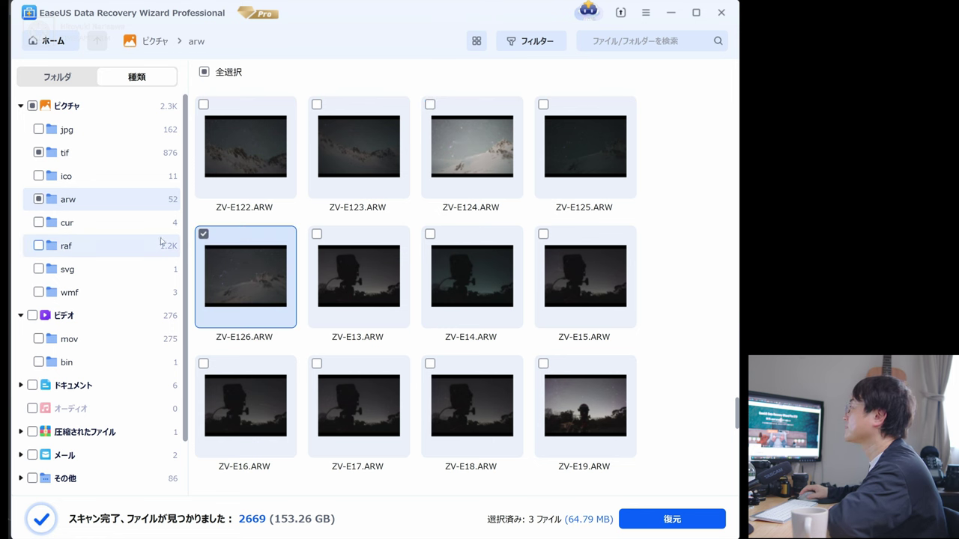
Step: Mark X-S20243.RAF, an image without a thumbnail in the raf folder, for recovery
{"action": "left_click", "coordinate": [124, 253]}
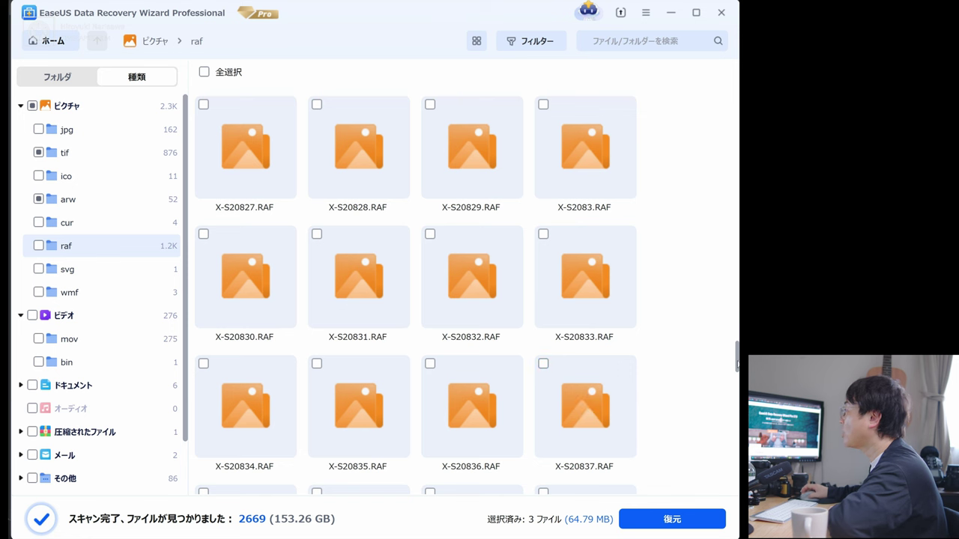
{"action": "left_click_drag", "start_coordinate": [736, 358], "coordinate": [736, 477]}
{"action": "scroll", "coordinate": [360, 408], "scroll_direction": "up", "scroll_amount": 5}
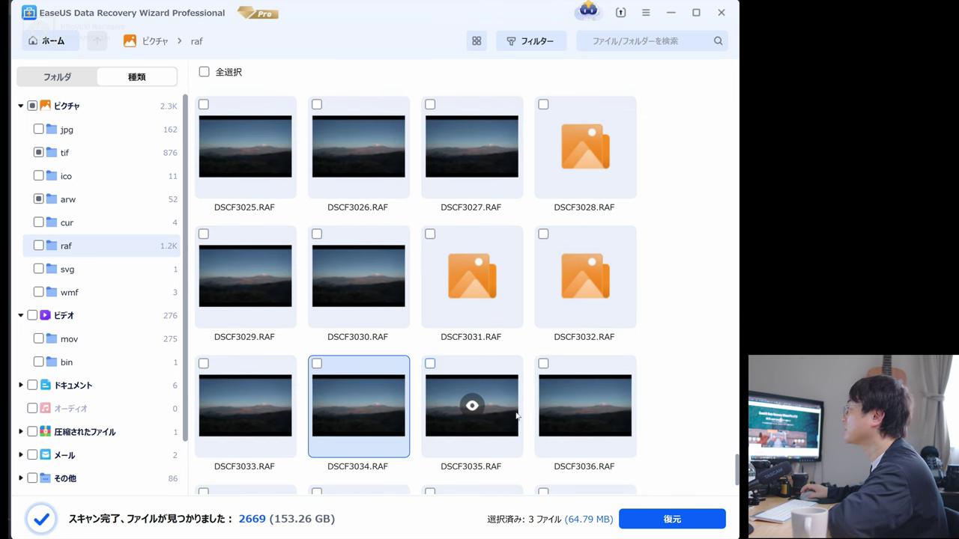
{"action": "scroll", "coordinate": [510, 410], "scroll_direction": "up", "scroll_amount": 5}
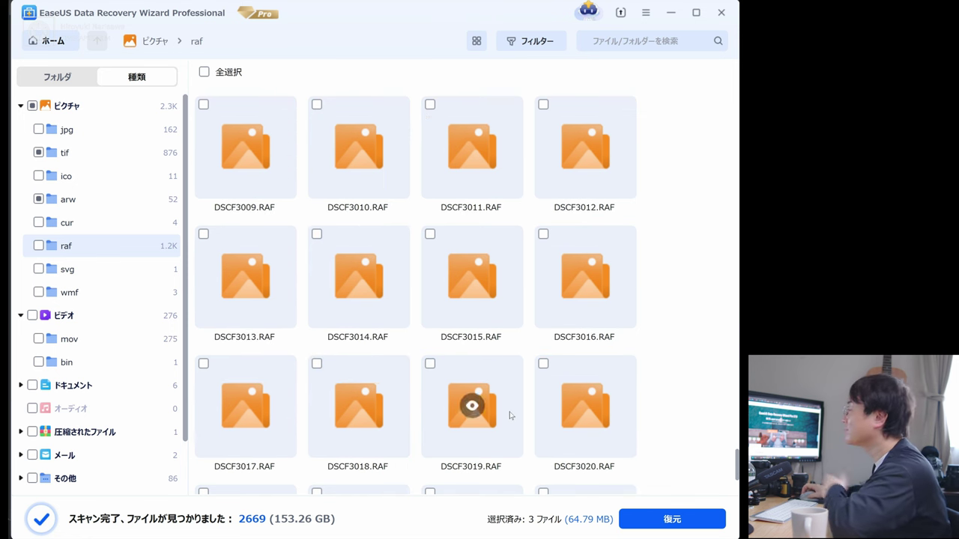
{"action": "scroll", "coordinate": [509, 412], "scroll_direction": "down", "scroll_amount": 3}
{"action": "left_click_drag", "start_coordinate": [736, 468], "coordinate": [736, 150]}
{"action": "left_click", "coordinate": [203, 104]}
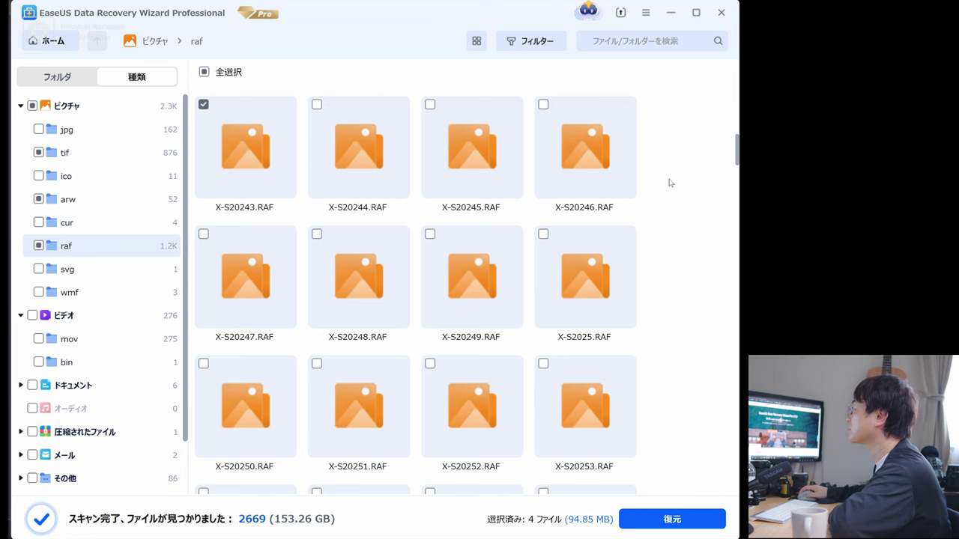
Step: Also mark DSCF2948.RAF, an image with a visible thumbnail near the end of the raf folder
{"action": "left_click_drag", "start_coordinate": [737, 166], "coordinate": [736, 448]}
{"action": "scroll", "coordinate": [724, 455], "scroll_direction": "down", "scroll_amount": 6}
{"action": "scroll", "coordinate": [725, 455], "scroll_direction": "up", "scroll_amount": 2}
{"action": "left_click", "coordinate": [544, 364]}
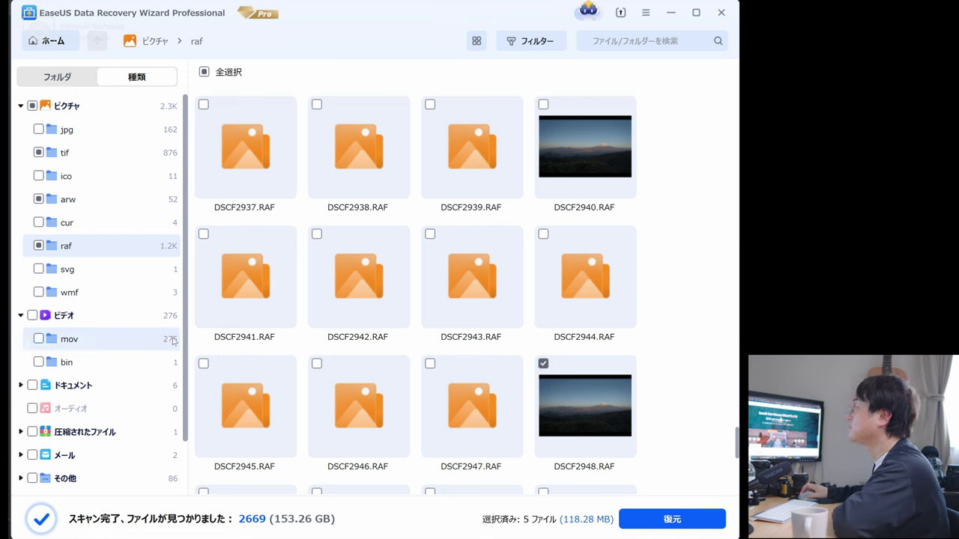
Step: In the mov folder of the video category, mark ファイル名なし (7).mov and DSCF3046.MOV for recovery
{"action": "left_click", "coordinate": [141, 337]}
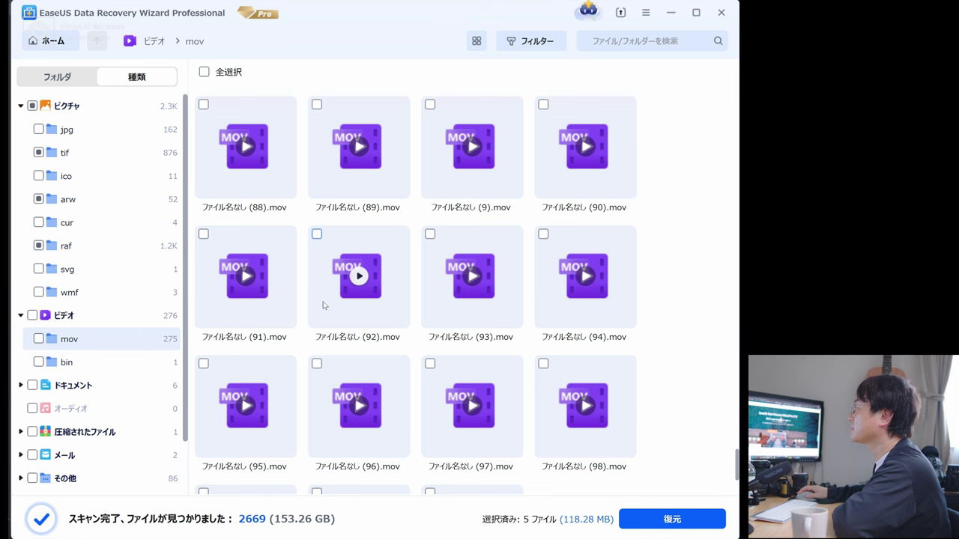
{"action": "scroll", "coordinate": [323, 305], "scroll_direction": "up", "scroll_amount": 5}
{"action": "left_click", "coordinate": [204, 105]}
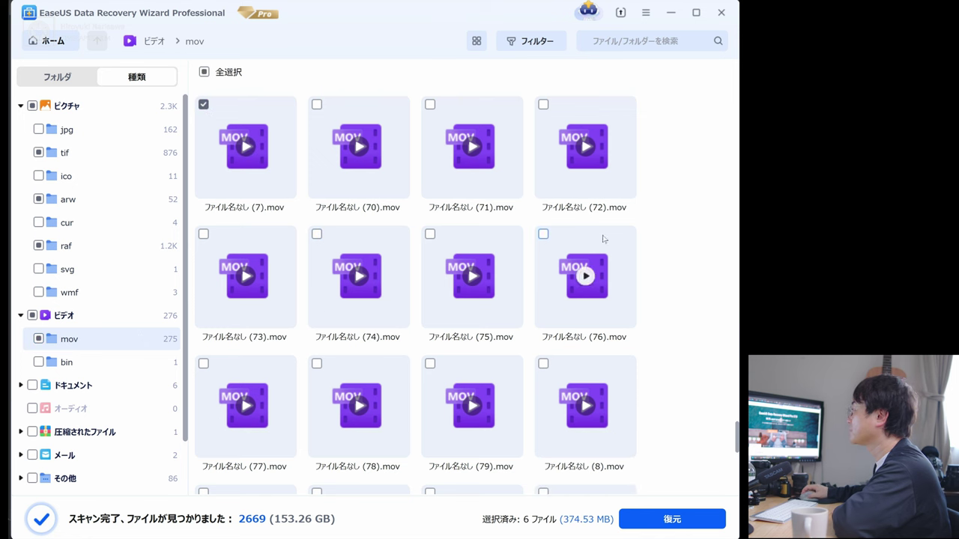
{"action": "left_click_drag", "start_coordinate": [737, 442], "coordinate": [737, 489]}
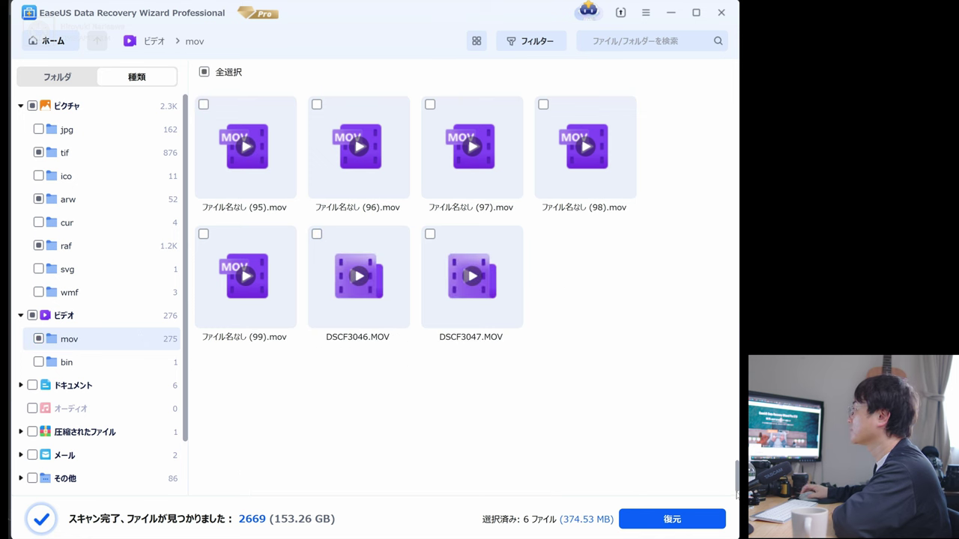
{"action": "left_click", "coordinate": [429, 364]}
{"action": "left_click", "coordinate": [317, 235]}
Step: View the scan results by folder (フォルダ) and compare the reconstructed mov files as thumbnails and as a list
{"action": "left_click", "coordinate": [57, 77]}
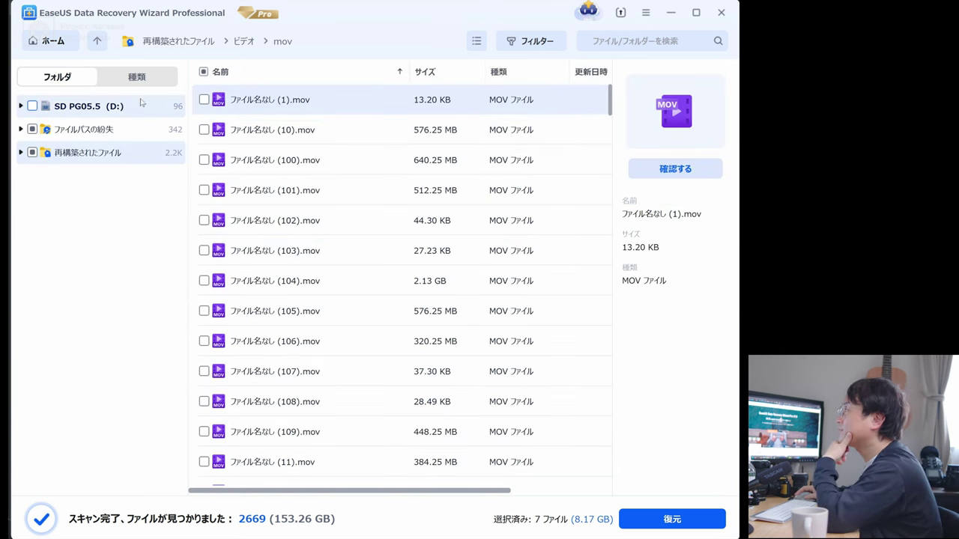
{"action": "left_click", "coordinate": [127, 78]}
{"action": "left_click", "coordinate": [73, 81]}
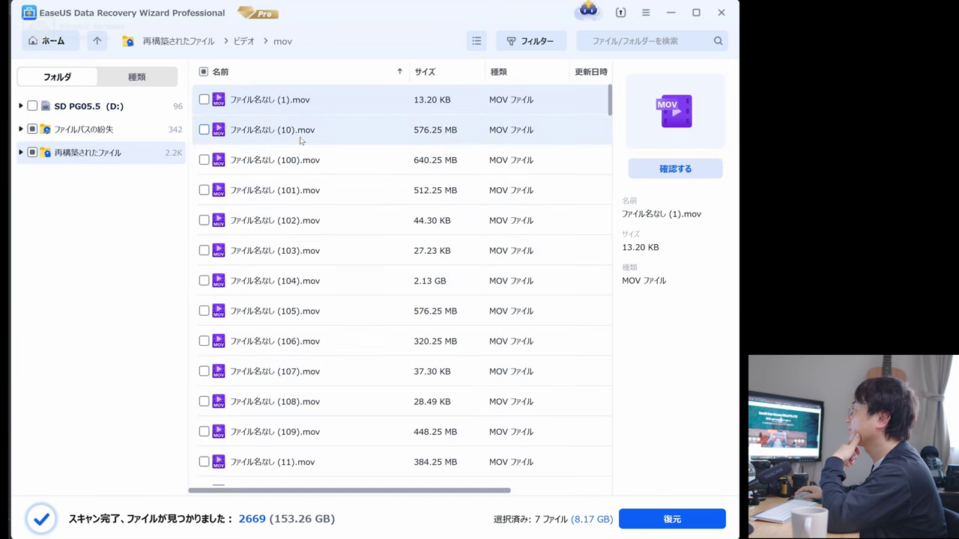
{"action": "left_click", "coordinate": [477, 42]}
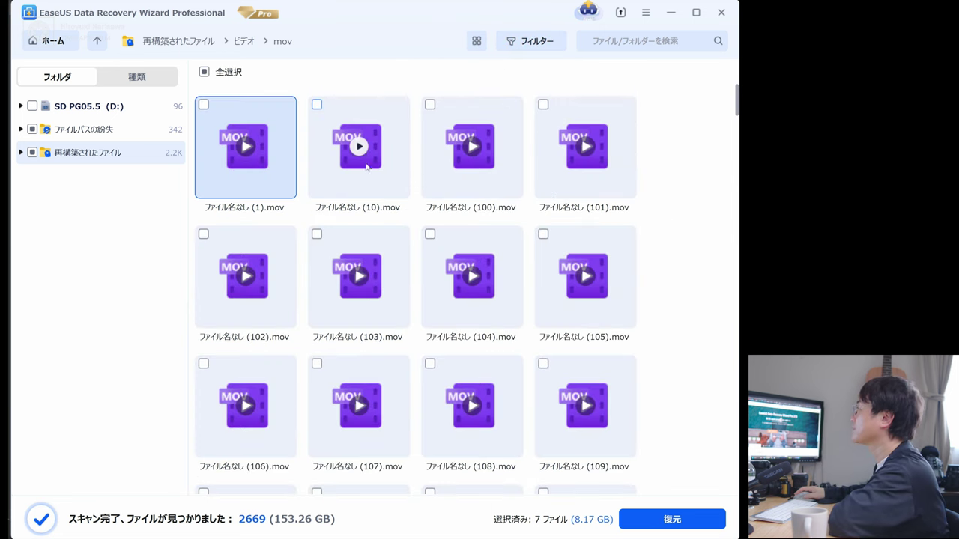
{"action": "left_click", "coordinate": [475, 42]}
Step: Review the filter options for type, modified date, size and advanced filters, and close the filter without applying any
{"action": "left_click", "coordinate": [532, 41]}
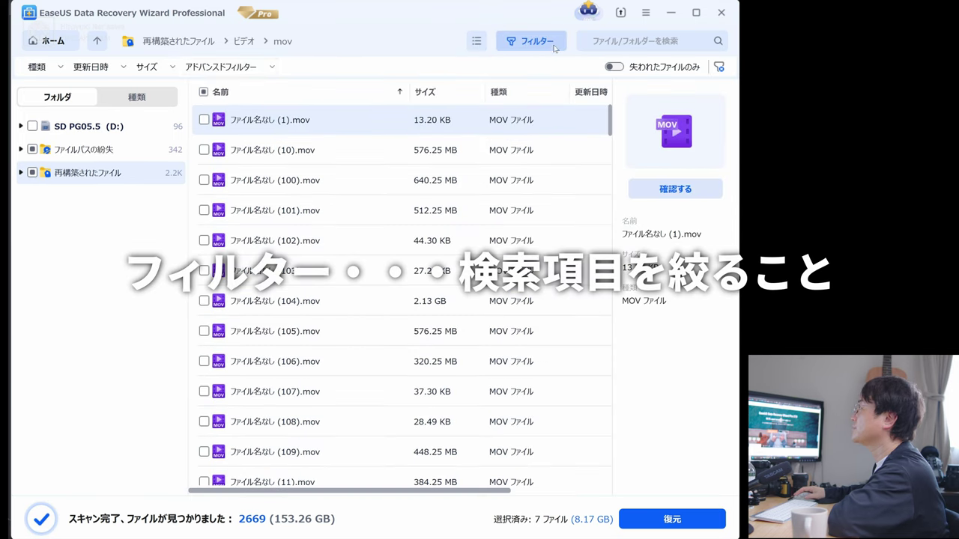
{"action": "left_click", "coordinate": [58, 69]}
{"action": "left_click", "coordinate": [123, 70]}
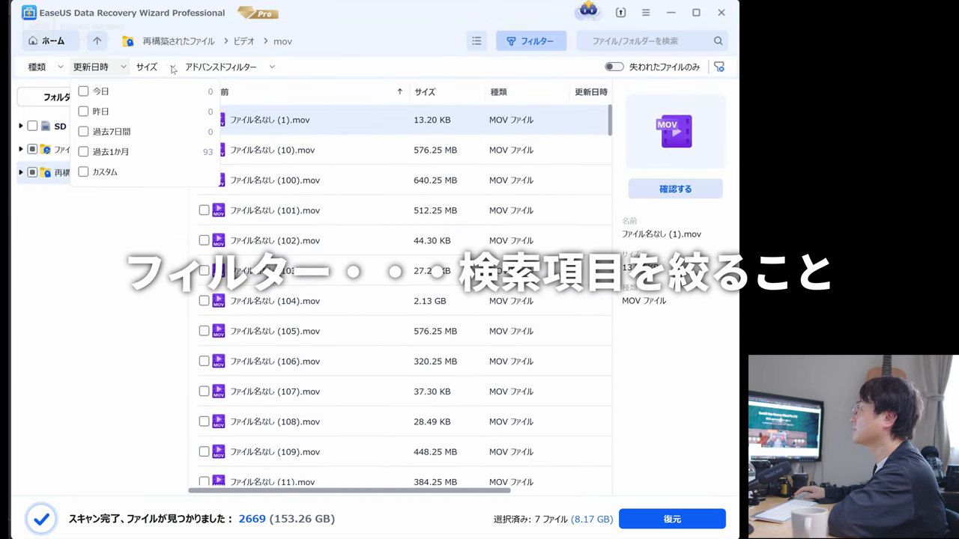
{"action": "left_click", "coordinate": [172, 68]}
{"action": "left_click", "coordinate": [271, 68]}
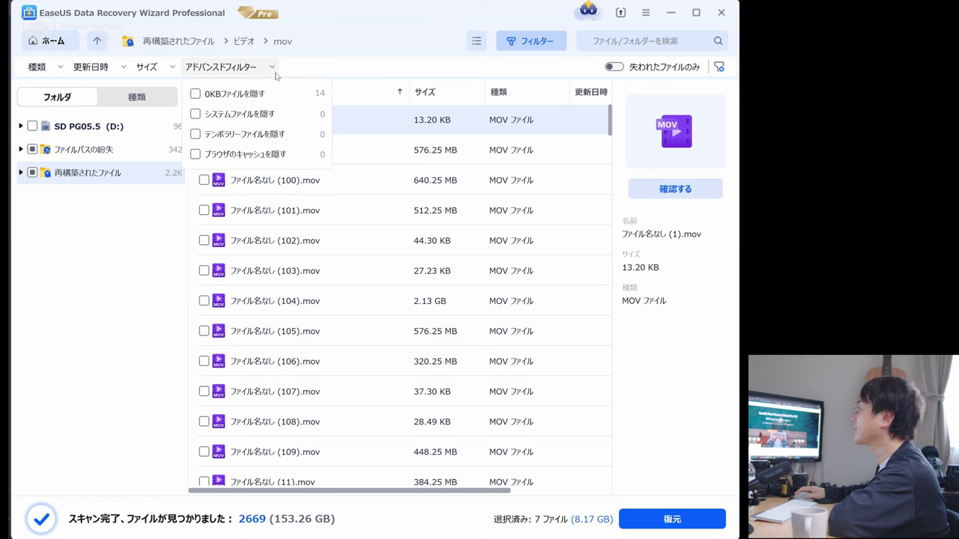
{"action": "left_click", "coordinate": [274, 72]}
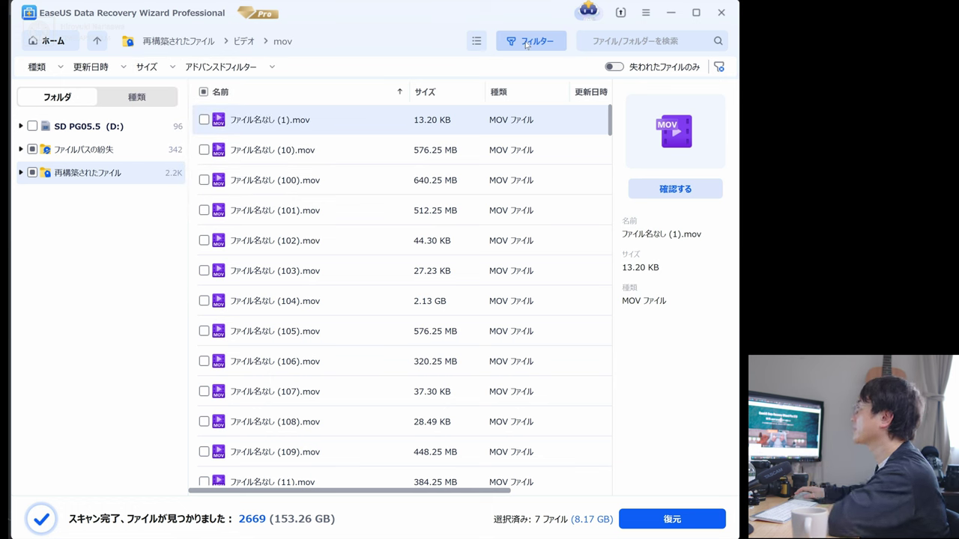
{"action": "left_click", "coordinate": [526, 44]}
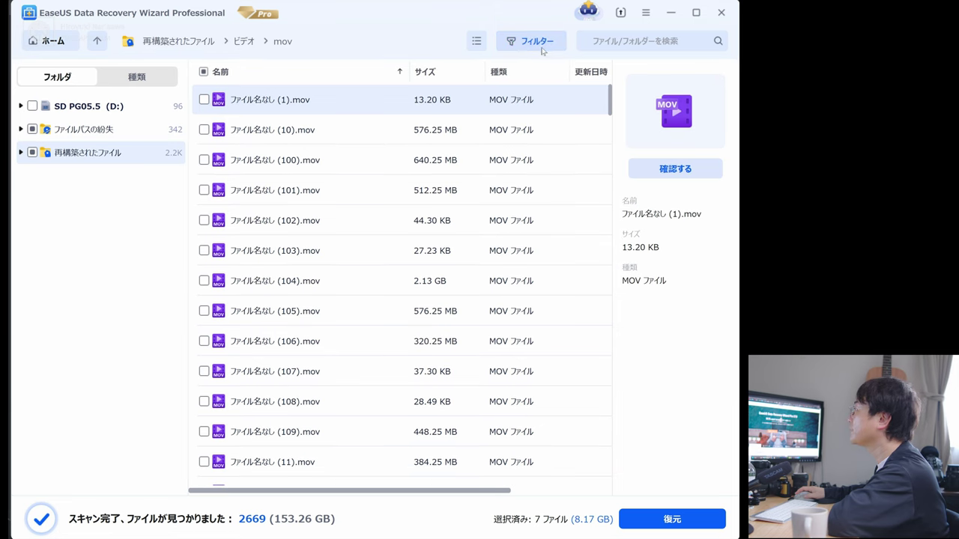
Step: Filter the scan results to lost files only (失われたファイルのみ) and check the filtered mov list
{"action": "left_click", "coordinate": [542, 45]}
{"action": "left_click", "coordinate": [613, 67]}
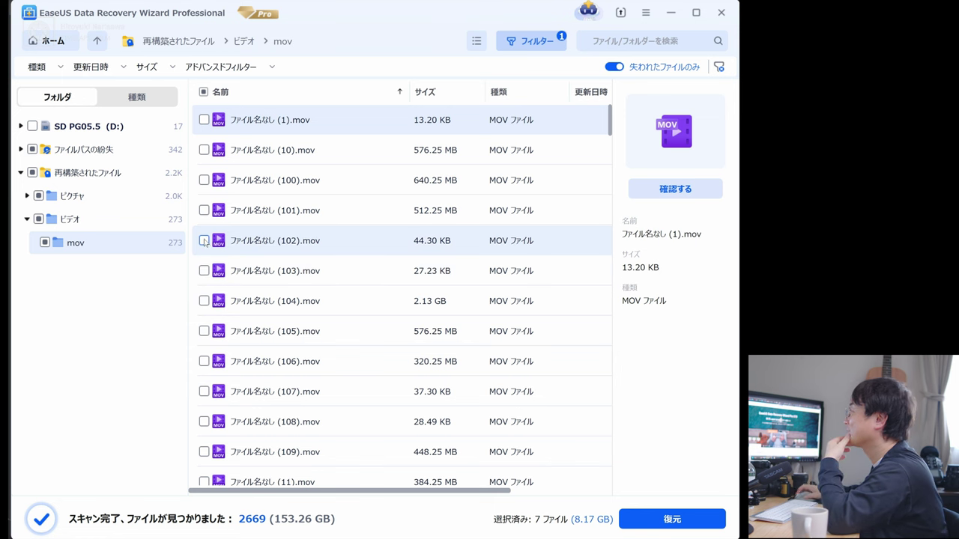
{"action": "scroll", "coordinate": [342, 322], "scroll_direction": "down", "scroll_amount": 3}
{"action": "scroll", "coordinate": [367, 269], "scroll_direction": "up", "scroll_amount": 3}
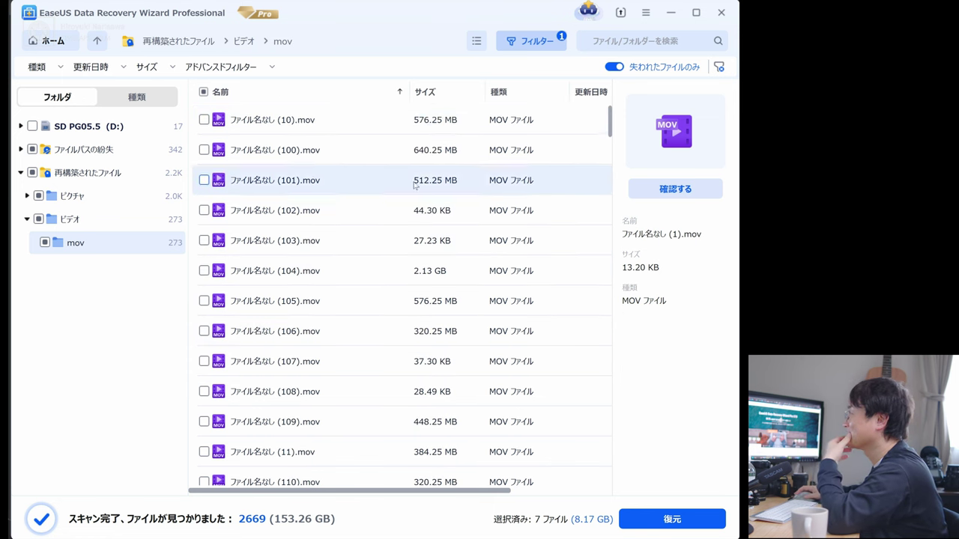
Step: Show the filtered files as thumbnails grouped by file type (種類) and display the mov folder
{"action": "left_click", "coordinate": [485, 43]}
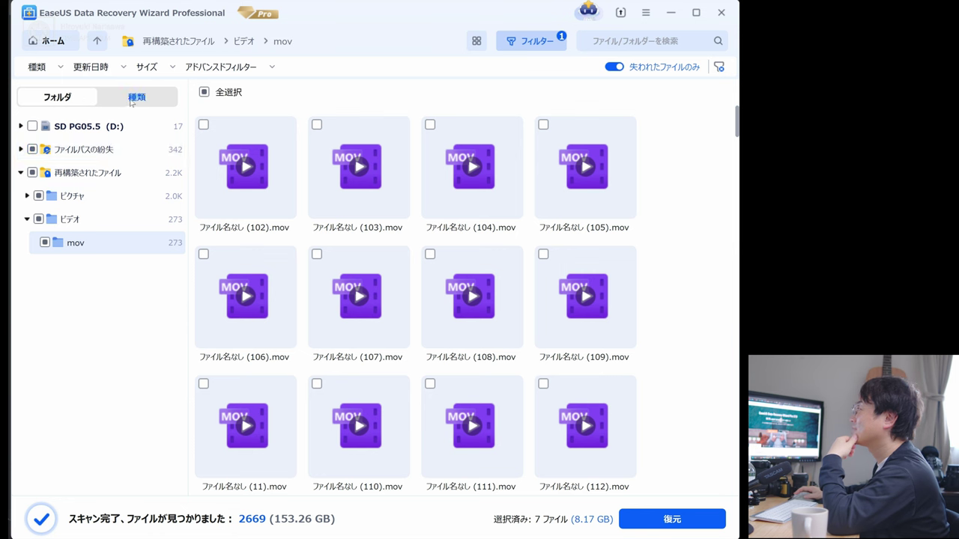
{"action": "left_click", "coordinate": [135, 98]}
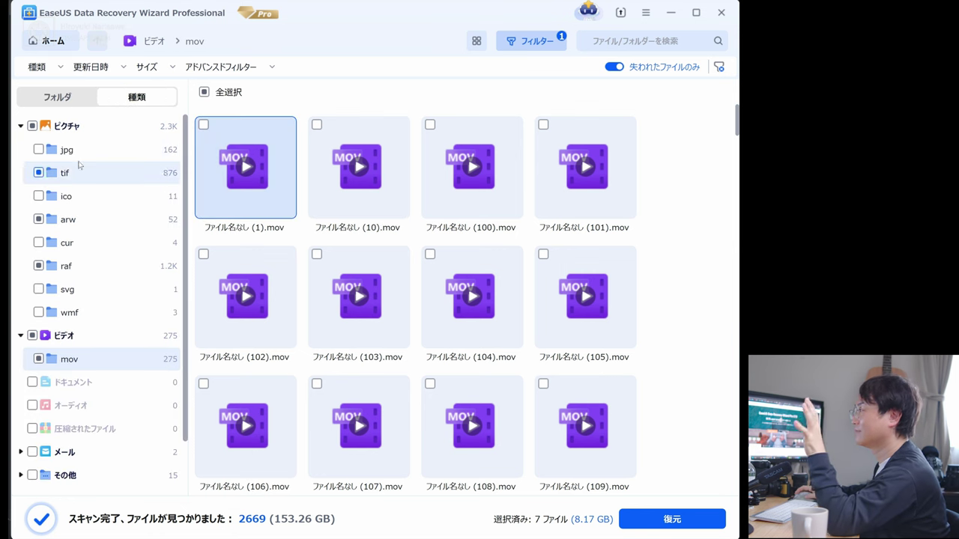
{"action": "scroll", "coordinate": [93, 269], "scroll_direction": "down", "scroll_amount": 1}
{"action": "scroll", "coordinate": [93, 279], "scroll_direction": "up", "scroll_amount": 1}
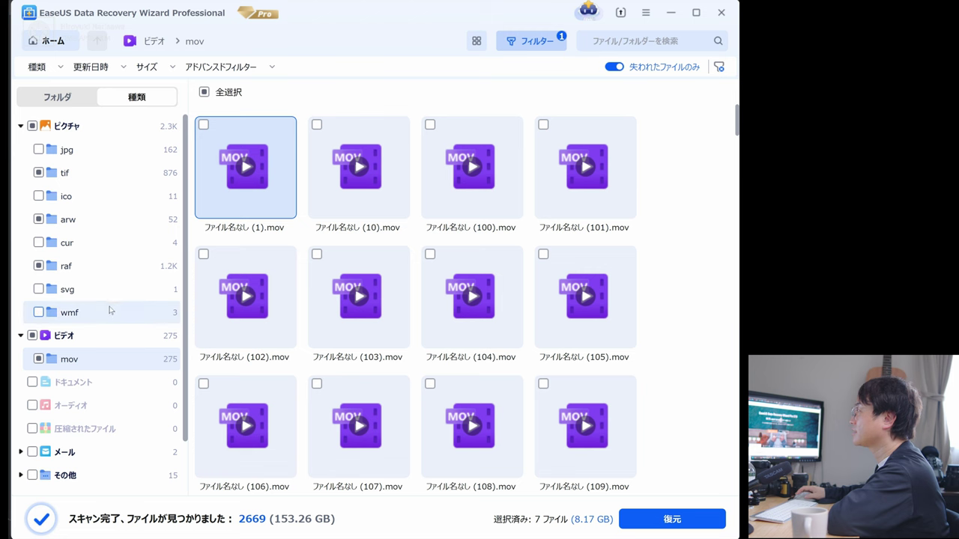
{"action": "left_click", "coordinate": [124, 267]}
{"action": "left_click", "coordinate": [117, 370]}
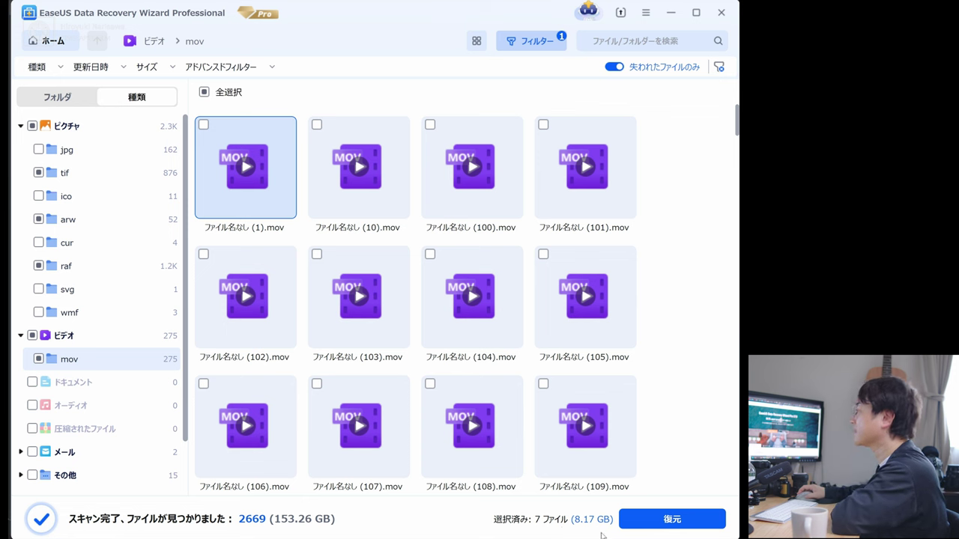
Step: Start recovering the marked files and choose a custom local folder (フォルダを選択) as the save location
{"action": "left_click", "coordinate": [666, 520]}
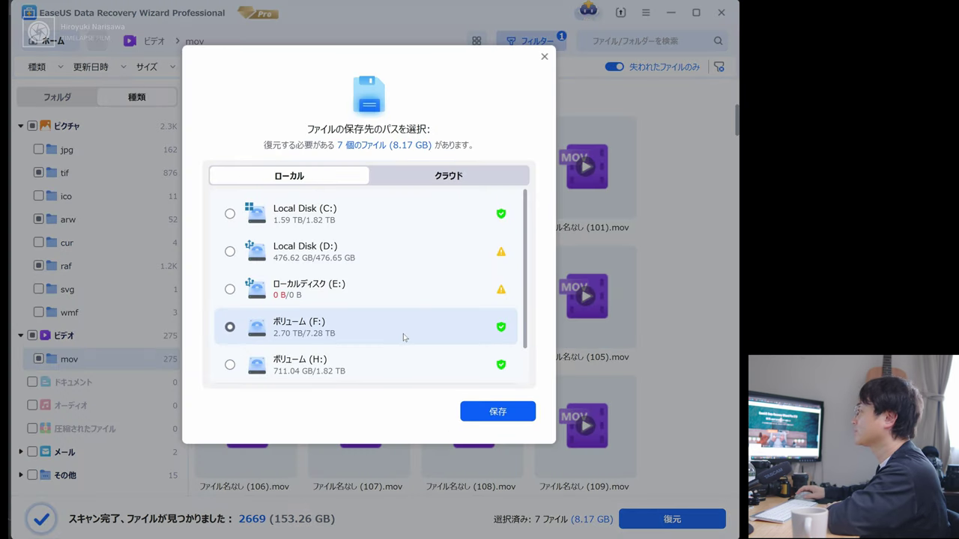
{"action": "scroll", "coordinate": [403, 338], "scroll_direction": "down", "scroll_amount": 1}
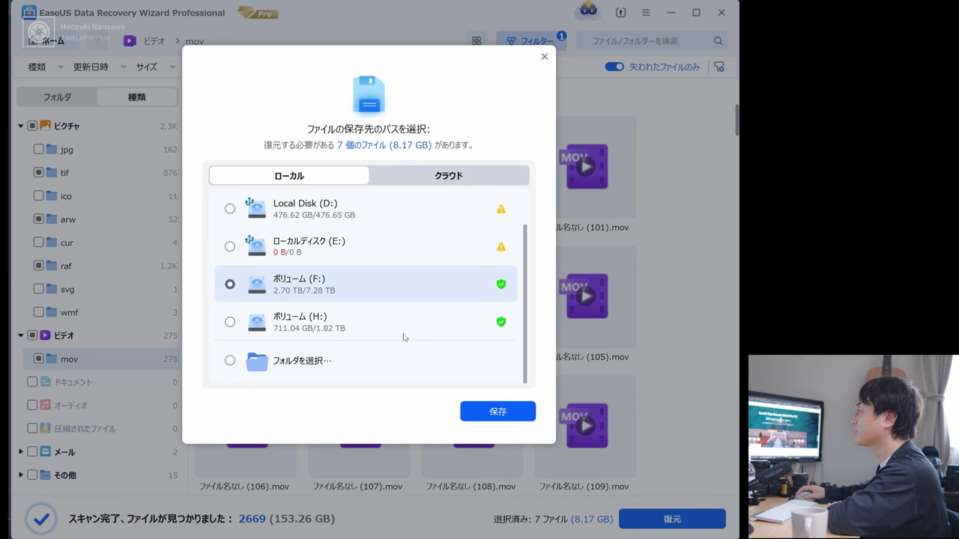
{"action": "left_click", "coordinate": [232, 362]}
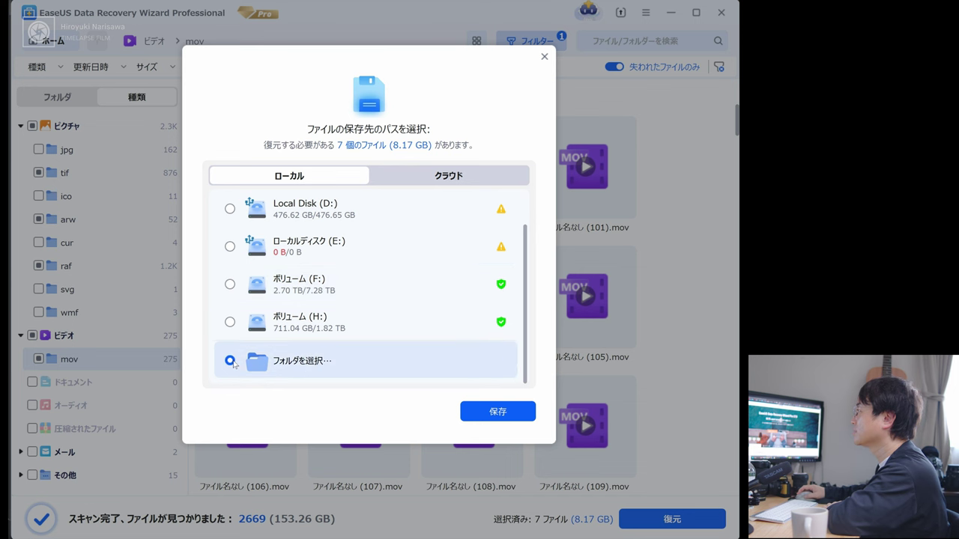
{"action": "left_click", "coordinate": [481, 413]}
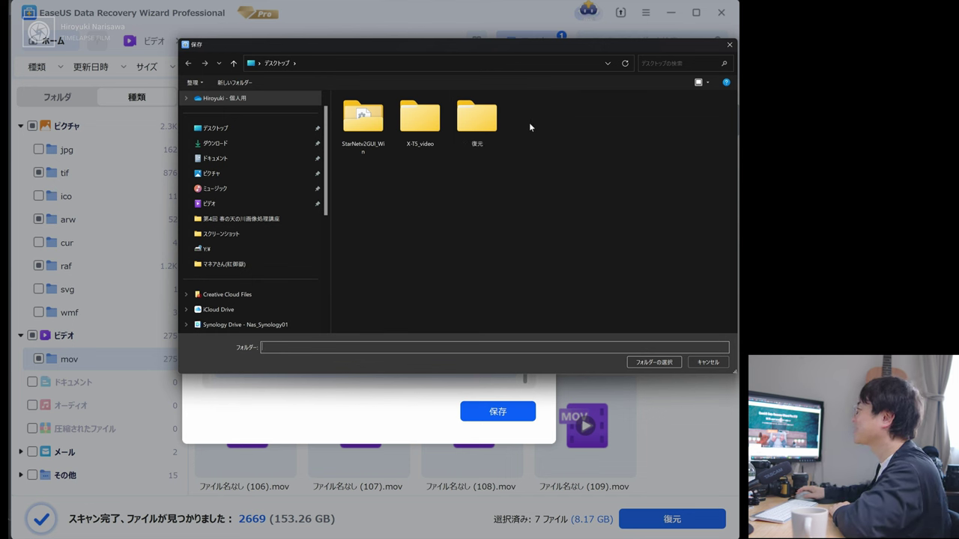
Step: Create a folder named test on the desktop and save the recovered files in it
{"action": "right_click", "coordinate": [529, 127]}
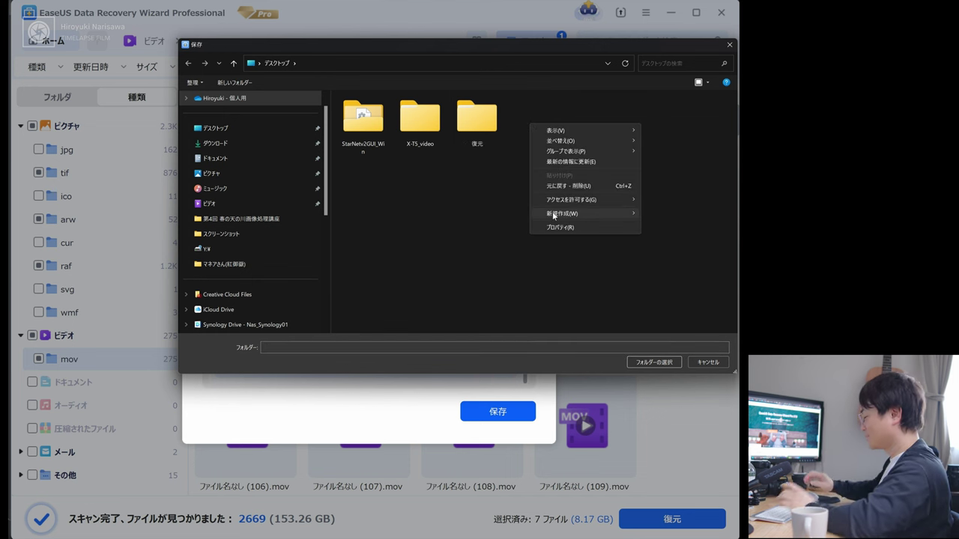
{"action": "mouse_move", "coordinate": [552, 211]}
{"action": "left_click", "coordinate": [654, 212]}
{"action": "type", "text": "test"}
{"action": "key", "text": "Return"}
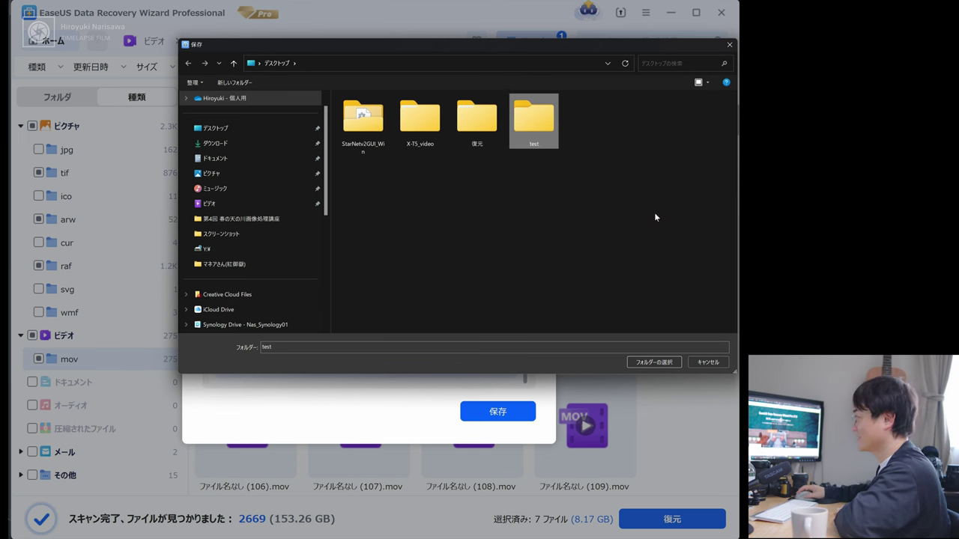
{"action": "double_click", "coordinate": [535, 122]}
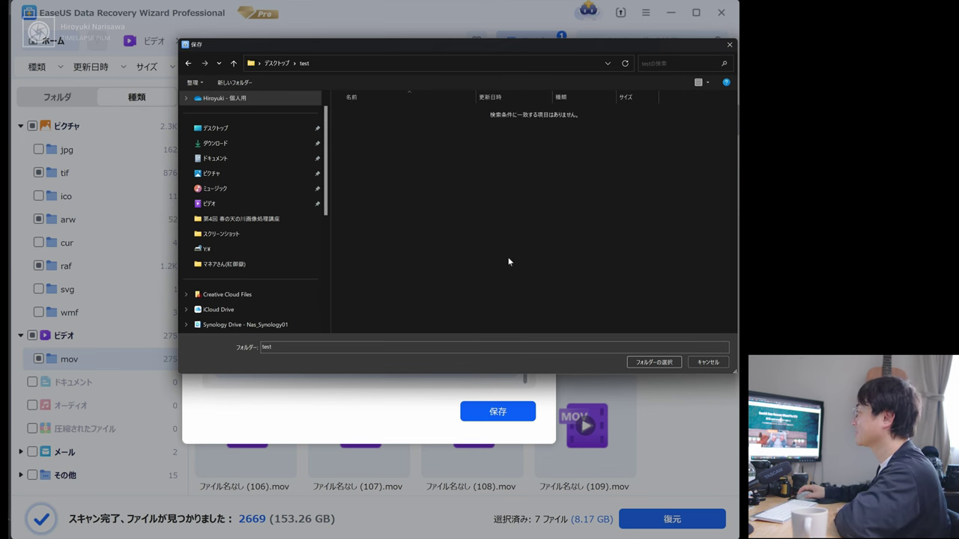
{"action": "left_click", "coordinate": [652, 363]}
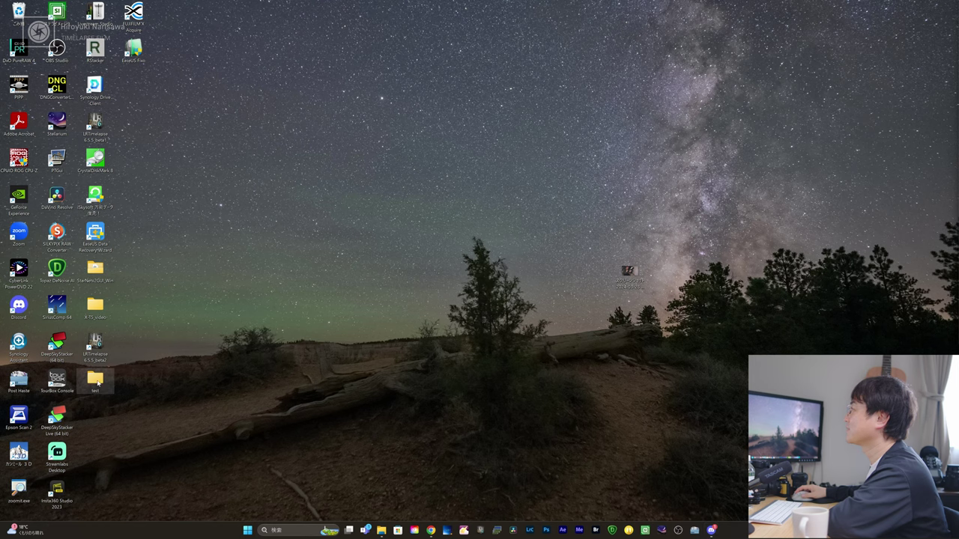
Step: Open the recovered DSCF2948.RAF from the desktop's test folder, under 復元, ファイルパスの紛失, 重要でないファイル
{"action": "double_click", "coordinate": [97, 382]}
{"action": "double_click", "coordinate": [208, 159]}
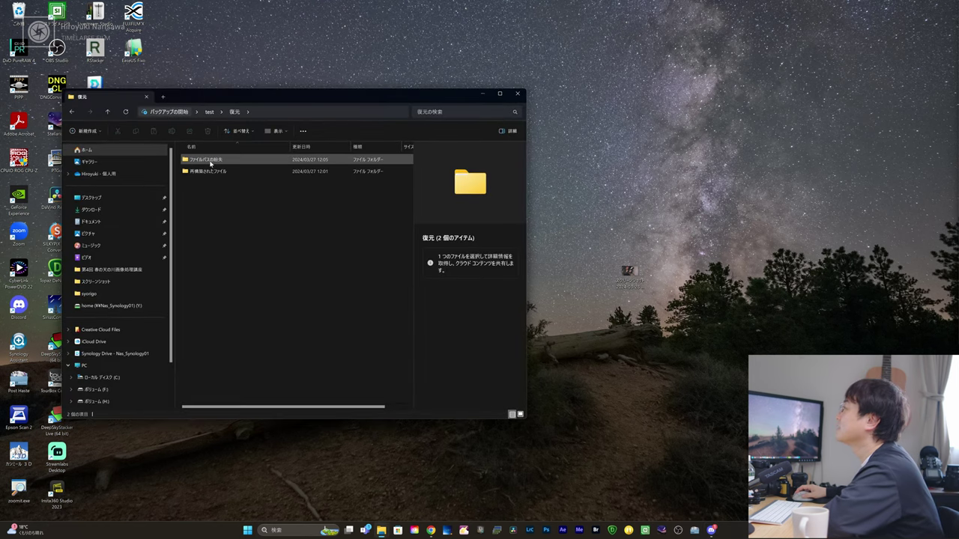
{"action": "double_click", "coordinate": [209, 160]}
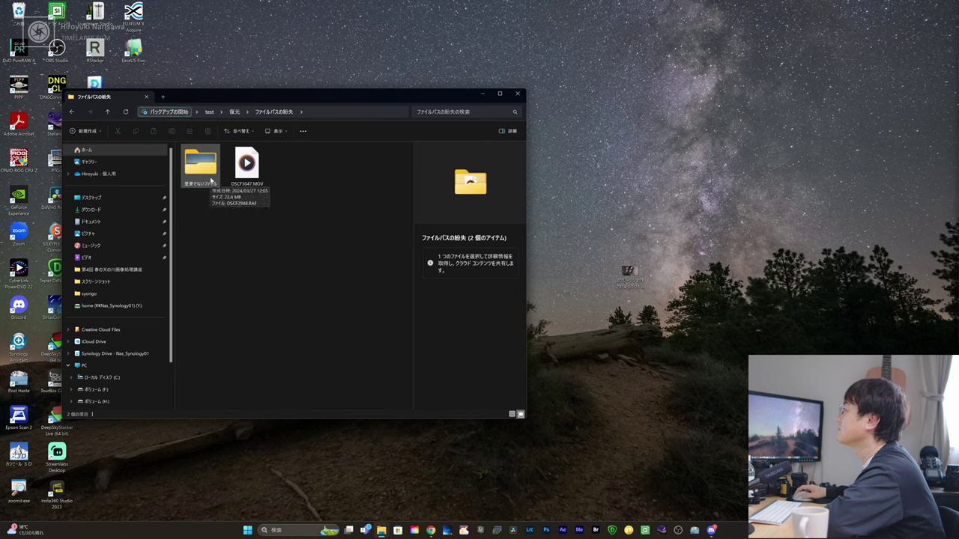
{"action": "double_click", "coordinate": [210, 177]}
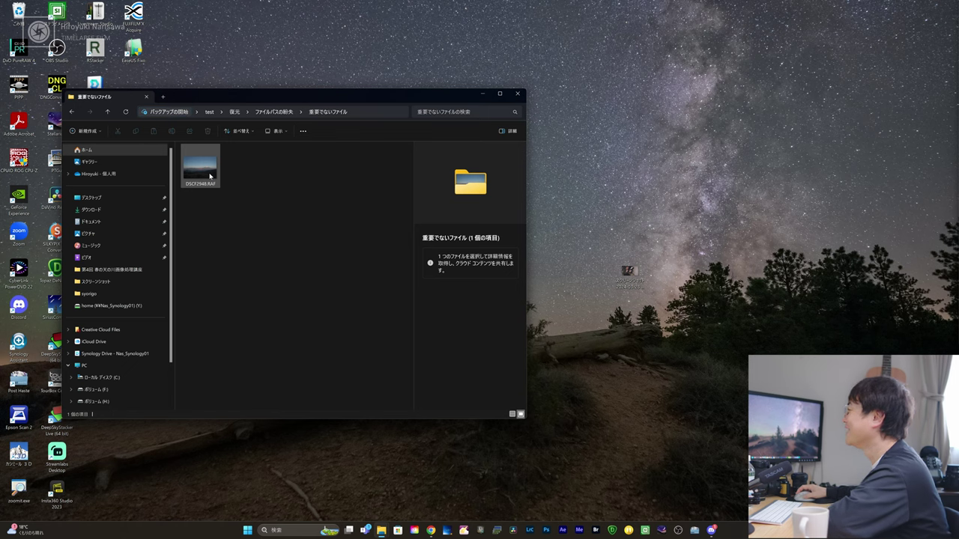
{"action": "left_click", "coordinate": [210, 176]}
{"action": "right_click", "coordinate": [210, 176]}
{"action": "left_click", "coordinate": [251, 194]}
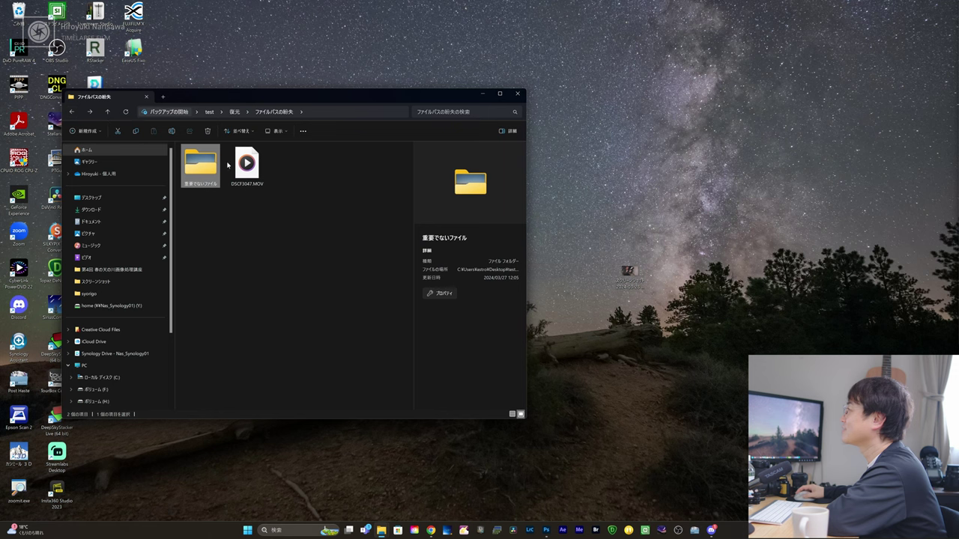
Step: Check the details of the recovered DSCF3047.MOV, try playing it in the media player and close the player
{"action": "left_click", "coordinate": [245, 163]}
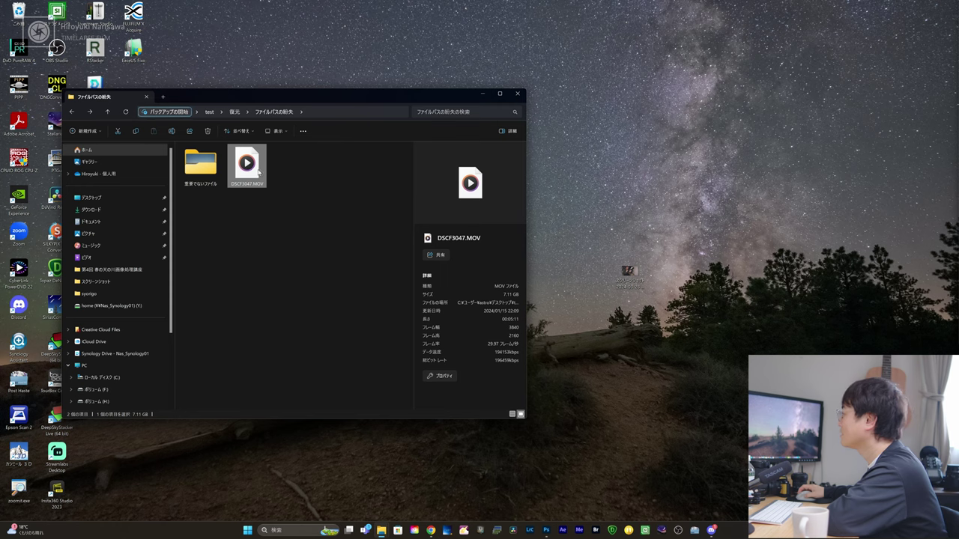
{"action": "double_click", "coordinate": [257, 170]}
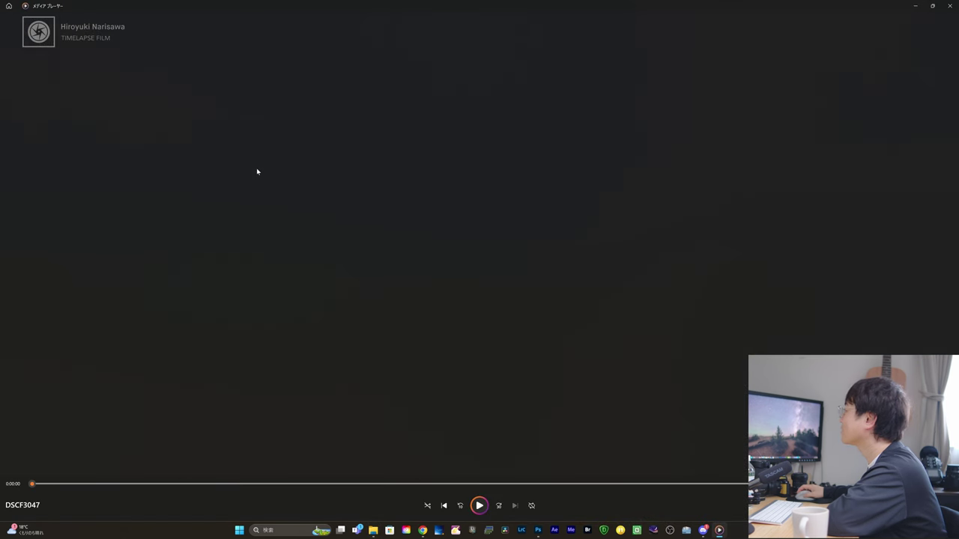
{"action": "left_click", "coordinate": [947, 7]}
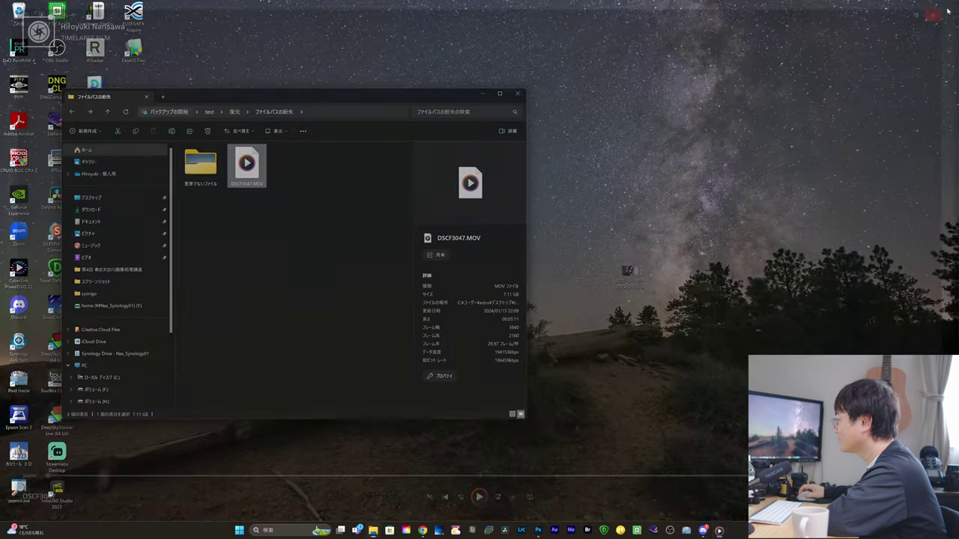
Step: Switch to DaVinci Resolve, open the Untitled Project and show its Media page
{"action": "left_click", "coordinate": [514, 531]}
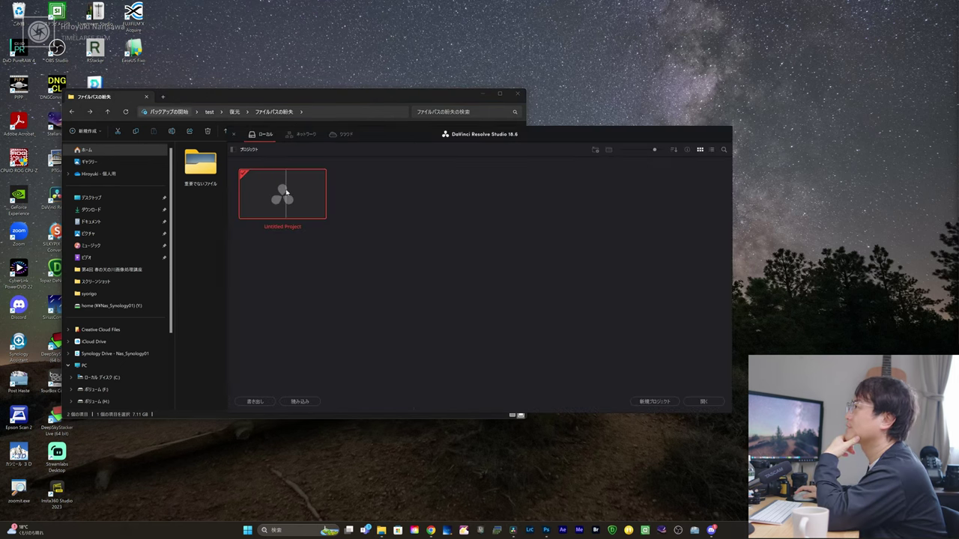
{"action": "double_click", "coordinate": [285, 192]}
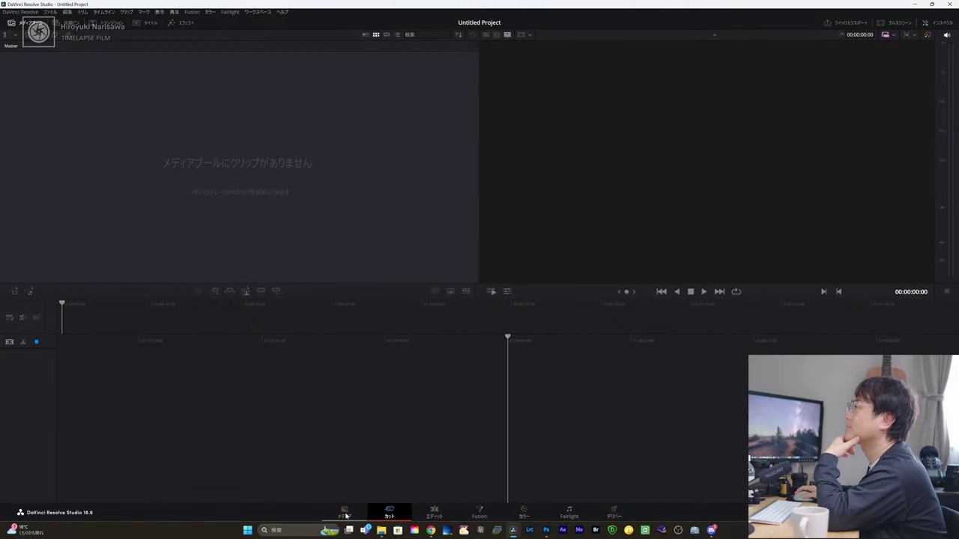
{"action": "left_click", "coordinate": [345, 513]}
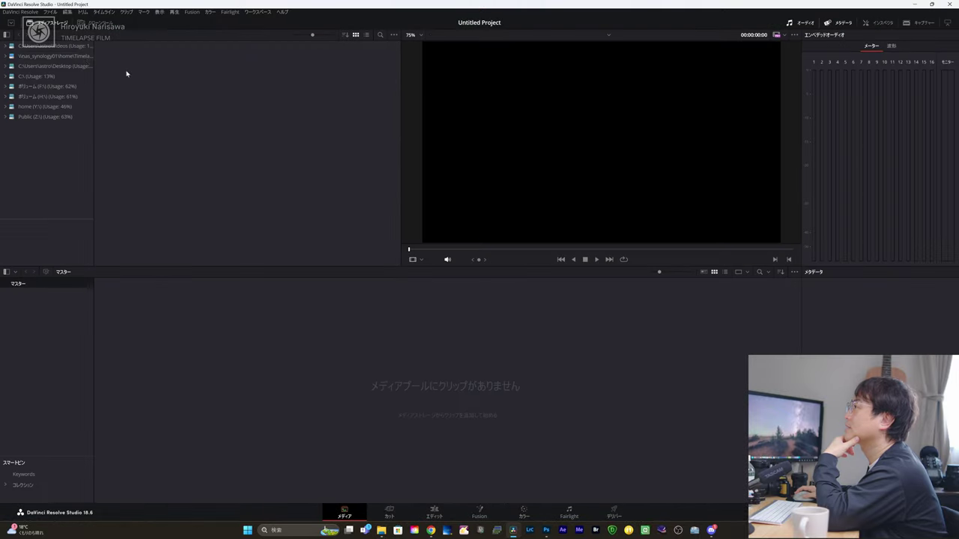
Step: Browse the media storage from the desktop's test folder to 復元, ファイルパスの紛失 and load DSCF3047.MOV in the viewer
{"action": "left_click", "coordinate": [67, 66]}
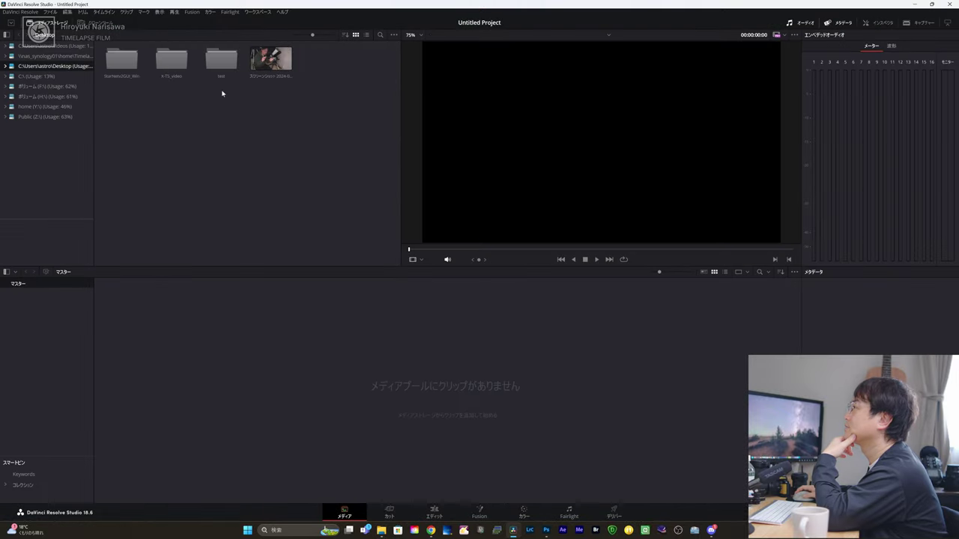
{"action": "double_click", "coordinate": [222, 60]}
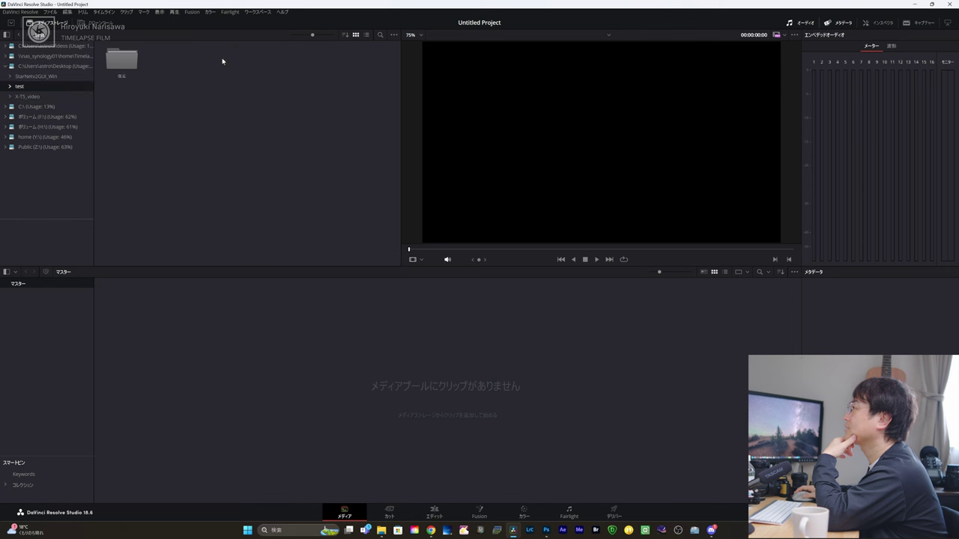
{"action": "double_click", "coordinate": [125, 62]}
{"action": "double_click", "coordinate": [169, 60]}
{"action": "left_click", "coordinate": [171, 62]}
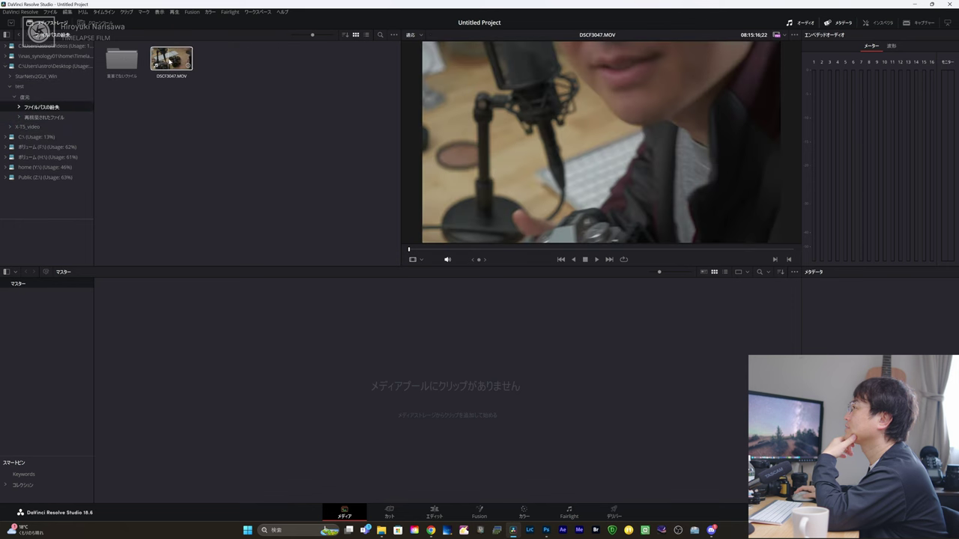
{"action": "left_click", "coordinate": [169, 62]}
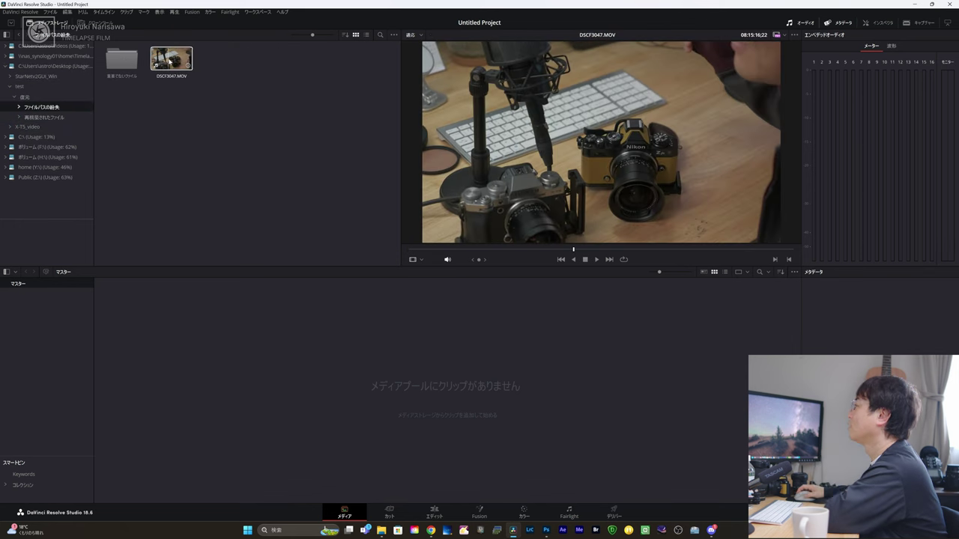
Step: Skim through DSCF3047.MOV, play a short part, stop playback and minimize DaVinci Resolve
{"action": "left_click_drag", "start_coordinate": [537, 249], "coordinate": [652, 253]}
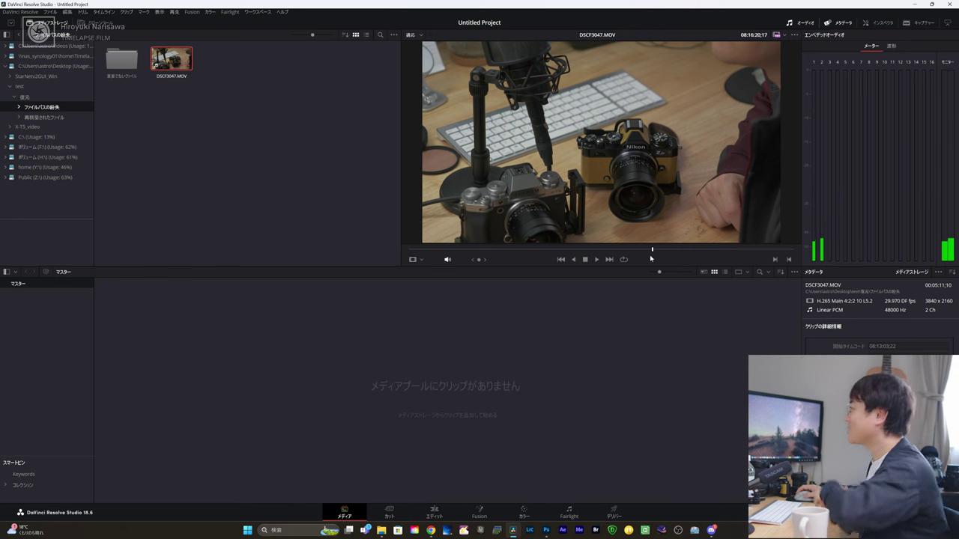
{"action": "left_click", "coordinate": [596, 259]}
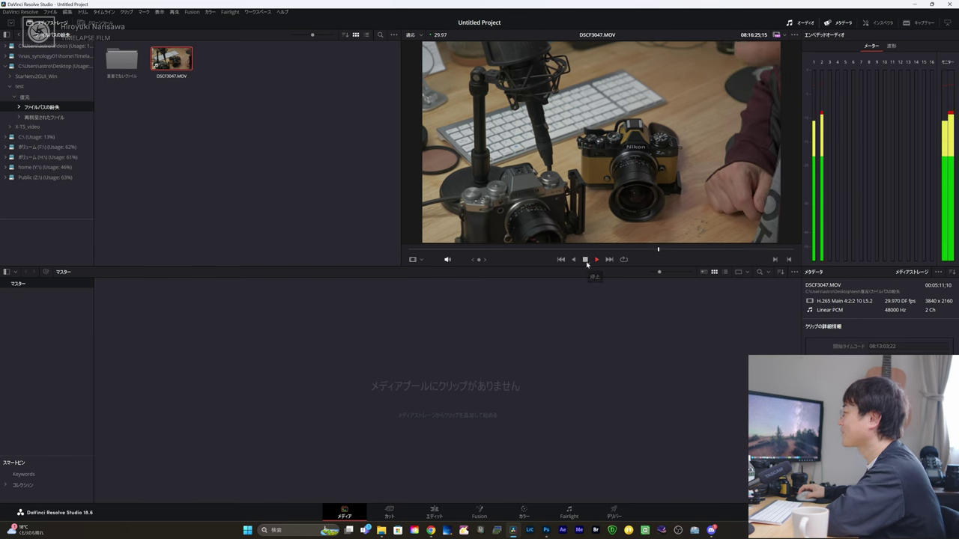
{"action": "left_click", "coordinate": [585, 260]}
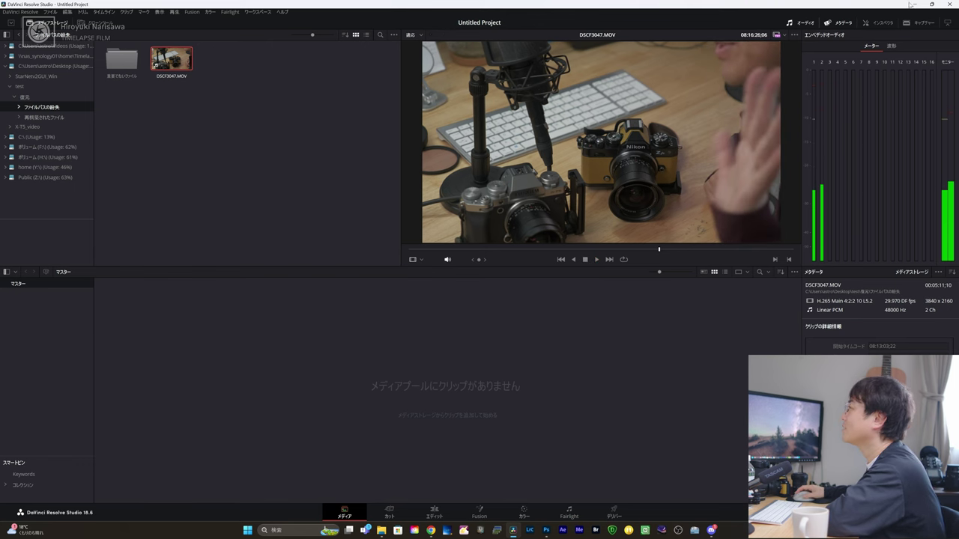
{"action": "left_click", "coordinate": [915, 4]}
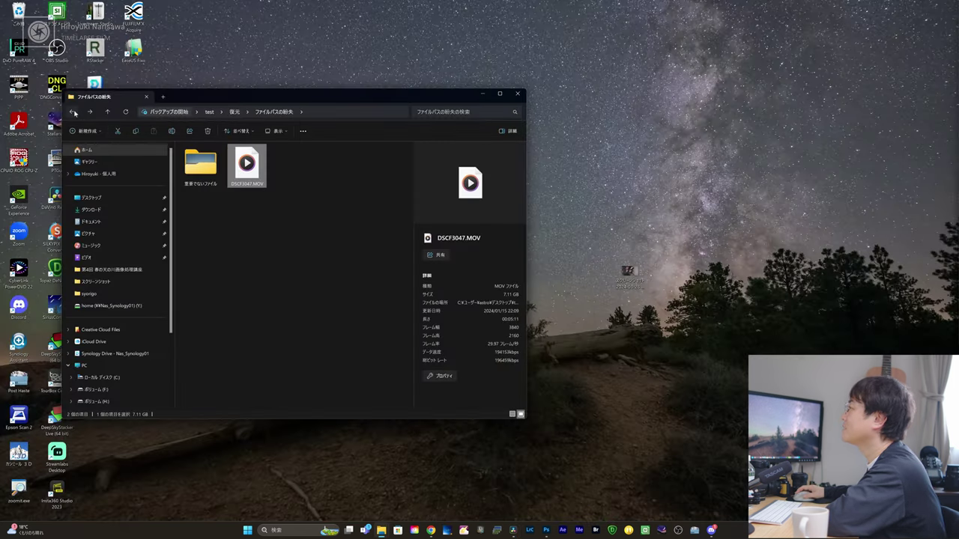
Step: Preview the recovered ZV-E126.ARW in File Explorer under 再構築されたファイル, ピクチャ, arw, SONY
{"action": "left_click", "coordinate": [73, 111]}
{"action": "left_click", "coordinate": [207, 173]}
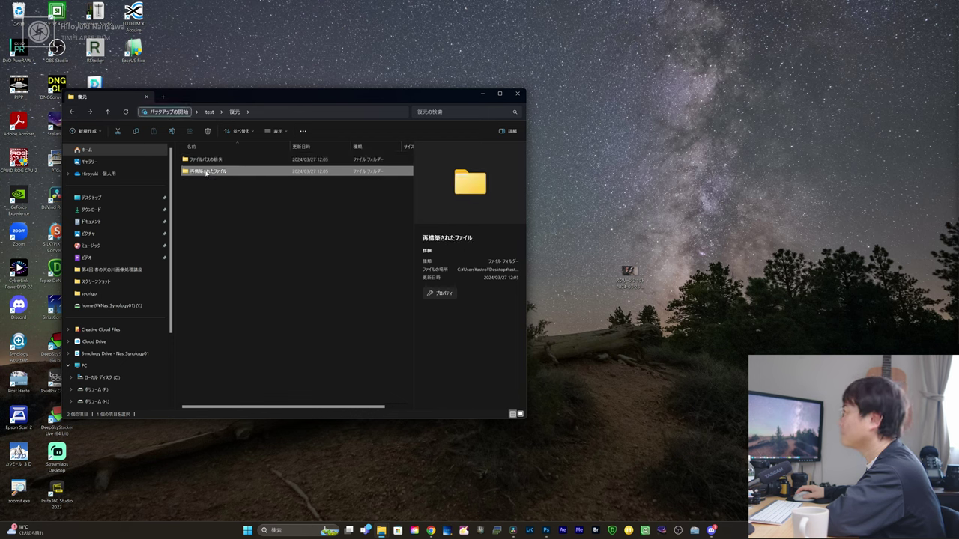
{"action": "double_click", "coordinate": [207, 173]}
{"action": "double_click", "coordinate": [206, 159]}
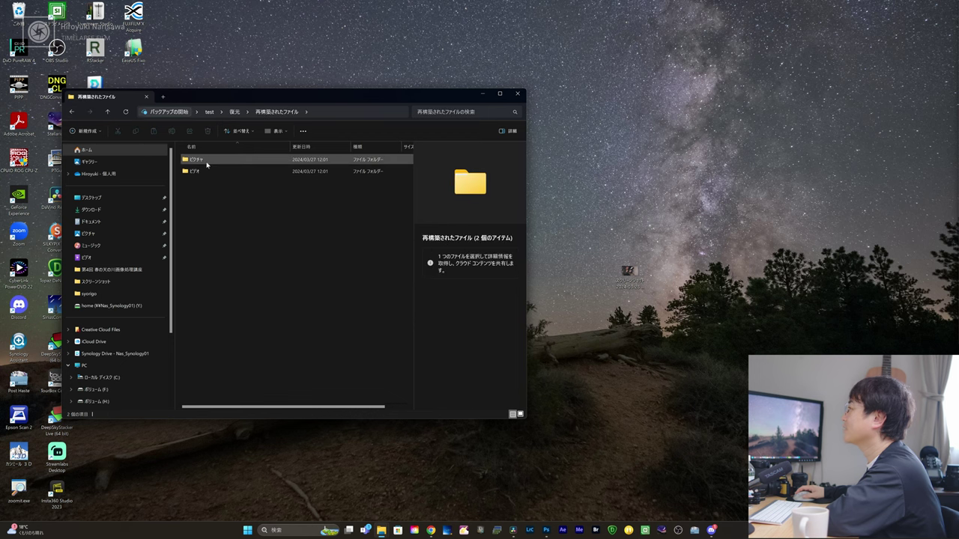
{"action": "double_click", "coordinate": [207, 161]}
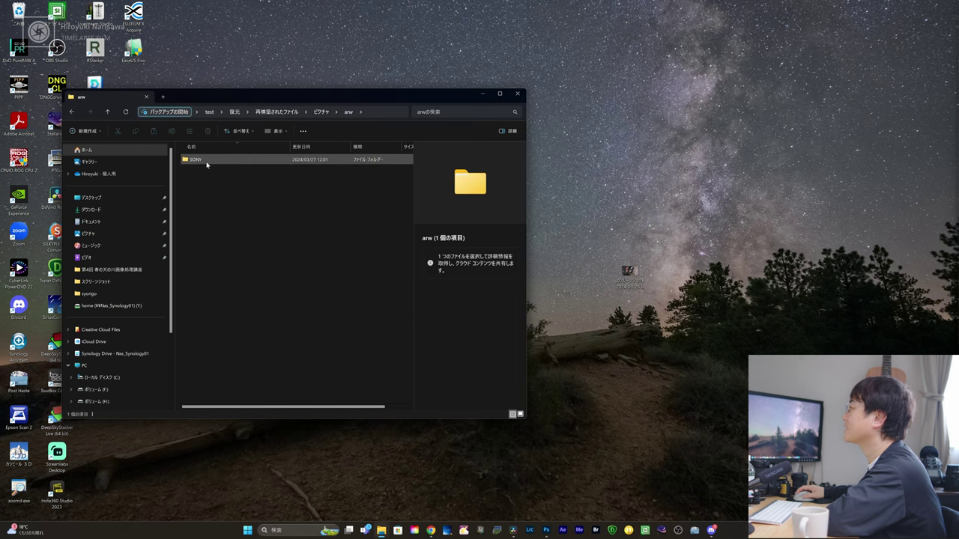
{"action": "double_click", "coordinate": [206, 164]}
{"action": "left_click", "coordinate": [206, 172]}
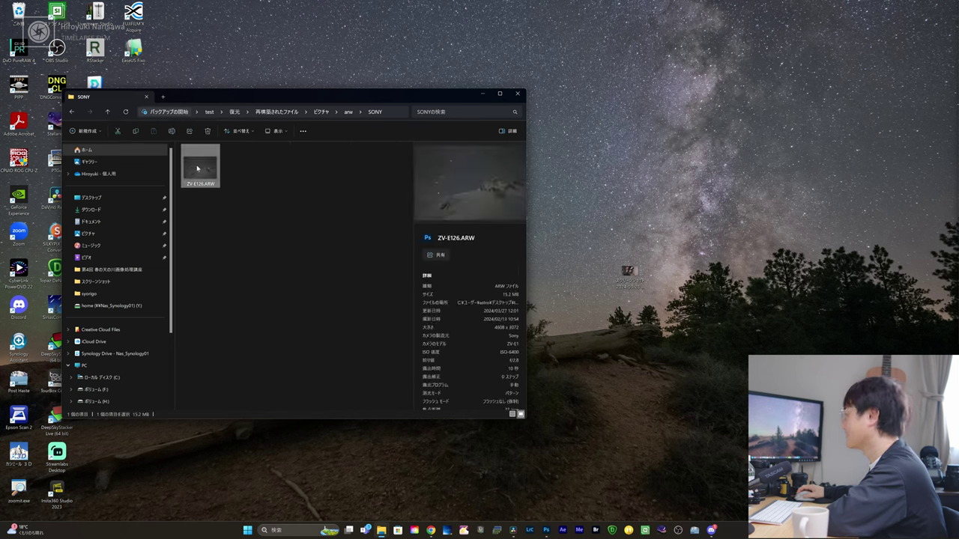
Step: Go back to the ピクチャ folder and preview X-S20243.RAF in its raf folder's FUJIFILM subfolder
{"action": "left_click", "coordinate": [72, 113]}
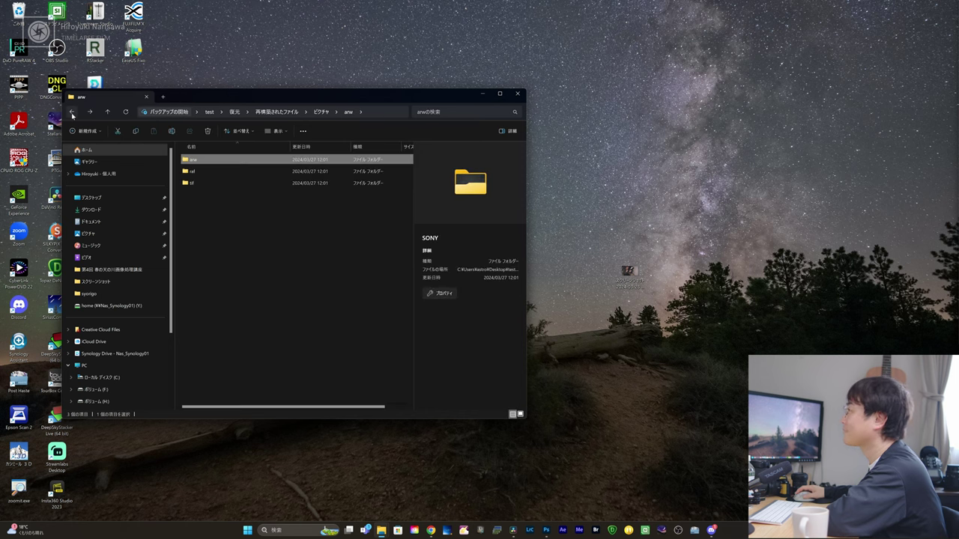
{"action": "left_click", "coordinate": [71, 113]}
{"action": "double_click", "coordinate": [206, 175]}
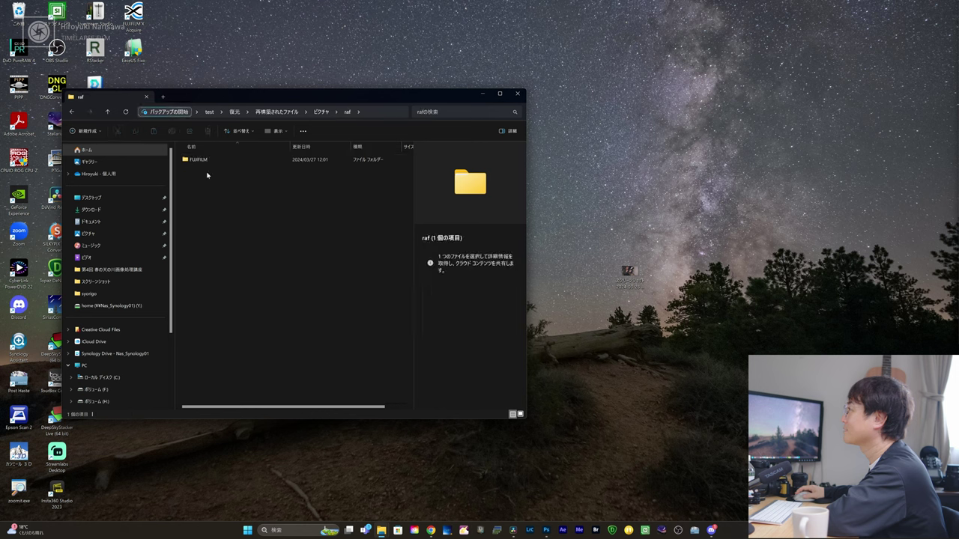
{"action": "double_click", "coordinate": [210, 164]}
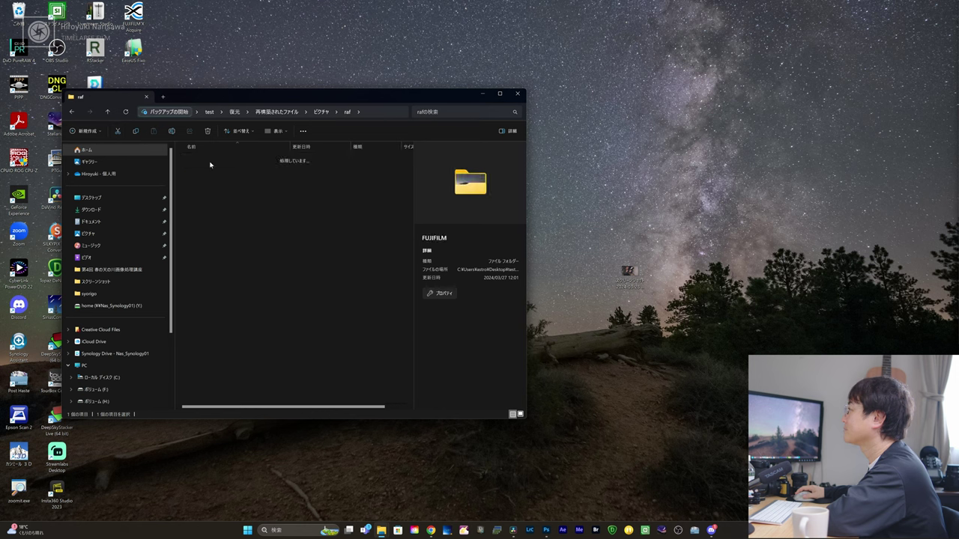
{"action": "left_click", "coordinate": [209, 170]}
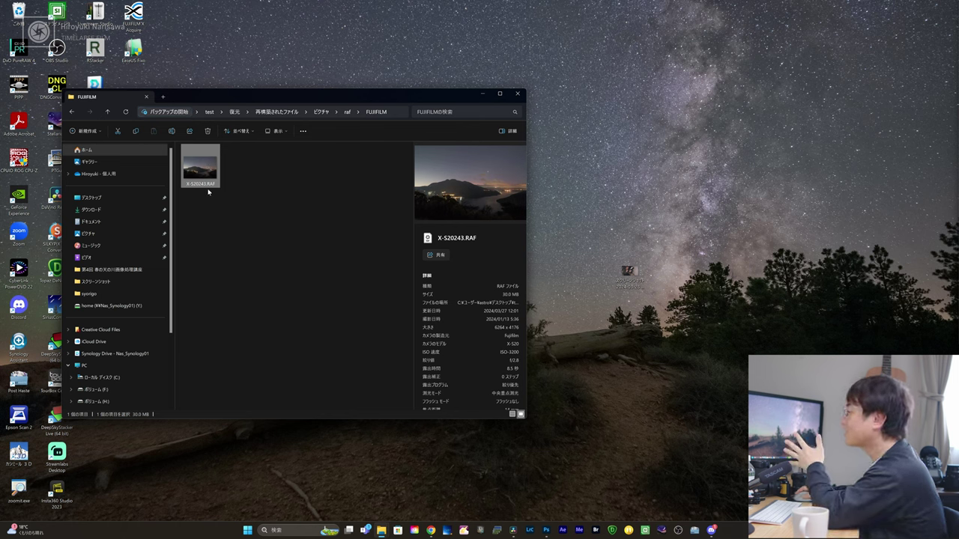
{"action": "mouse_move", "coordinate": [209, 191]}
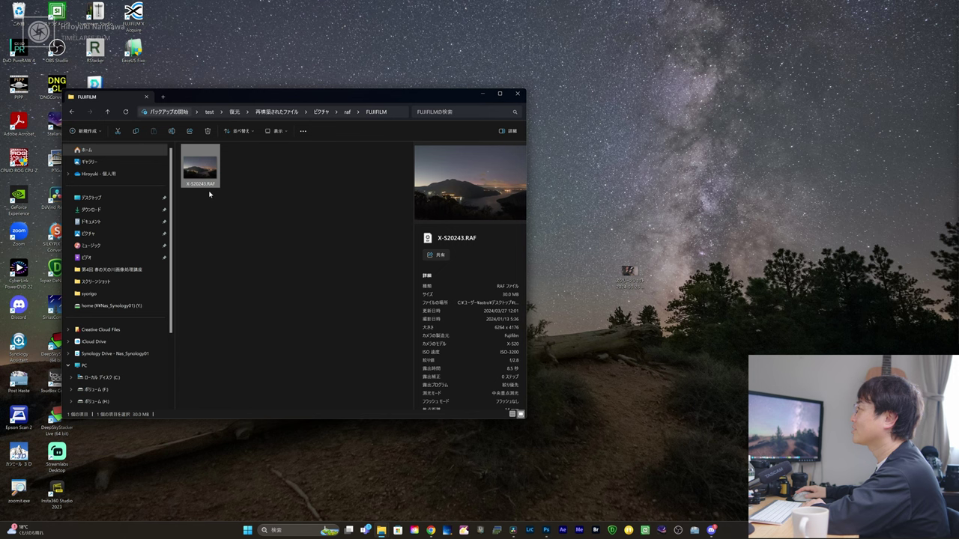
Step: Go back to the ピクチャ folder and try to open ファイル名なし (1).tif from its tif folder in Photoshop
{"action": "left_click", "coordinate": [73, 114]}
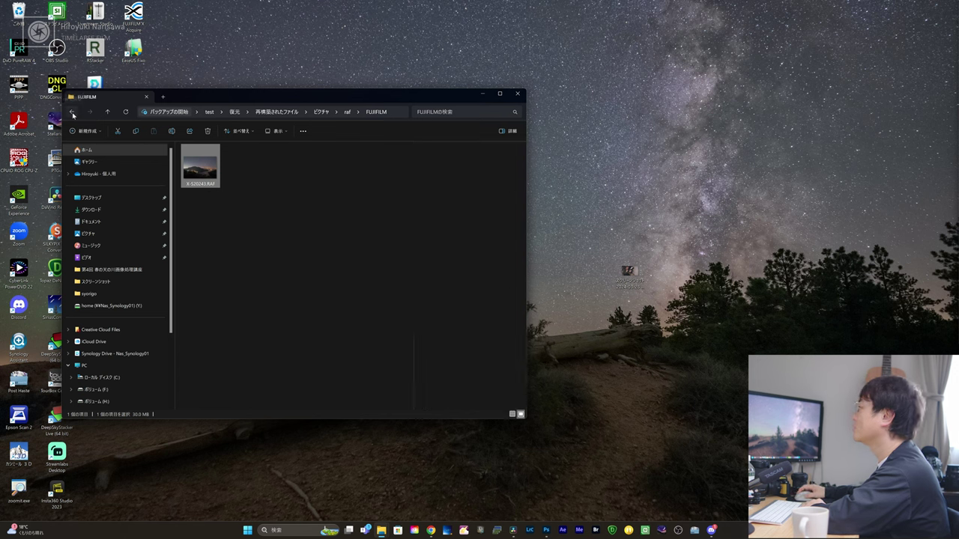
{"action": "left_click", "coordinate": [73, 115]}
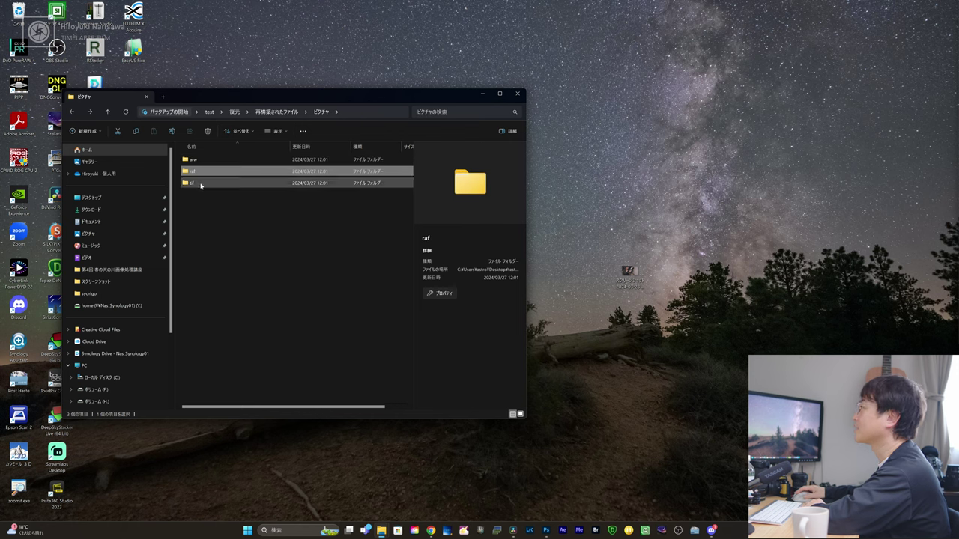
{"action": "double_click", "coordinate": [188, 183]}
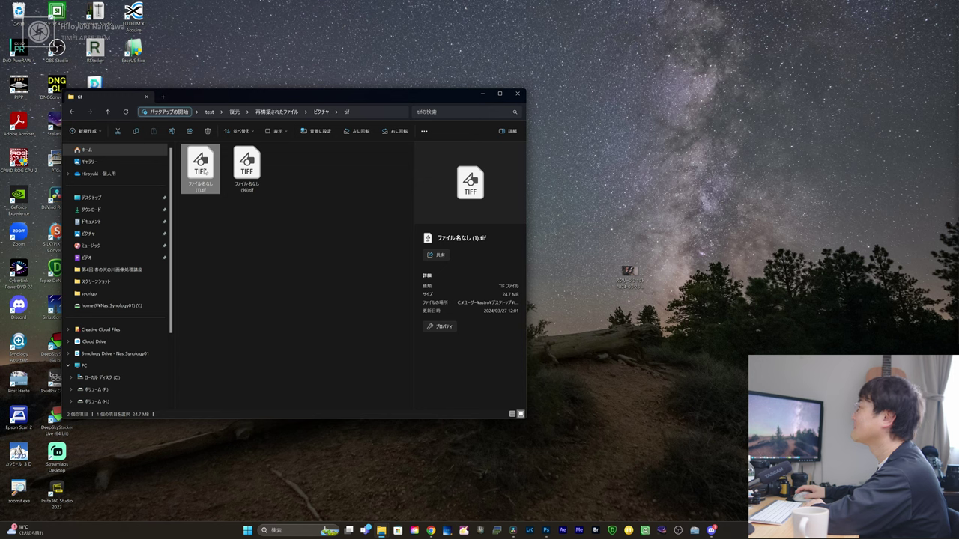
{"action": "right_click", "coordinate": [205, 172]}
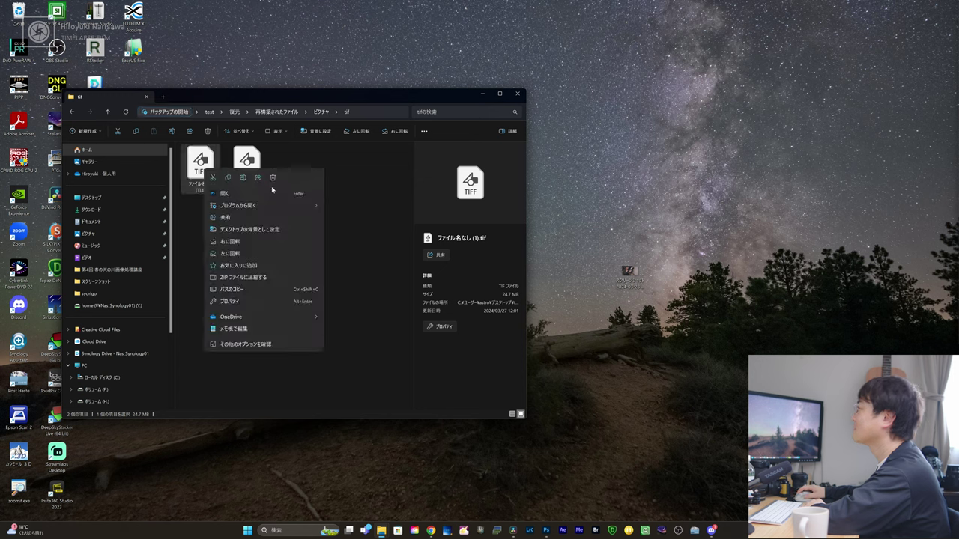
{"action": "left_click", "coordinate": [267, 196]}
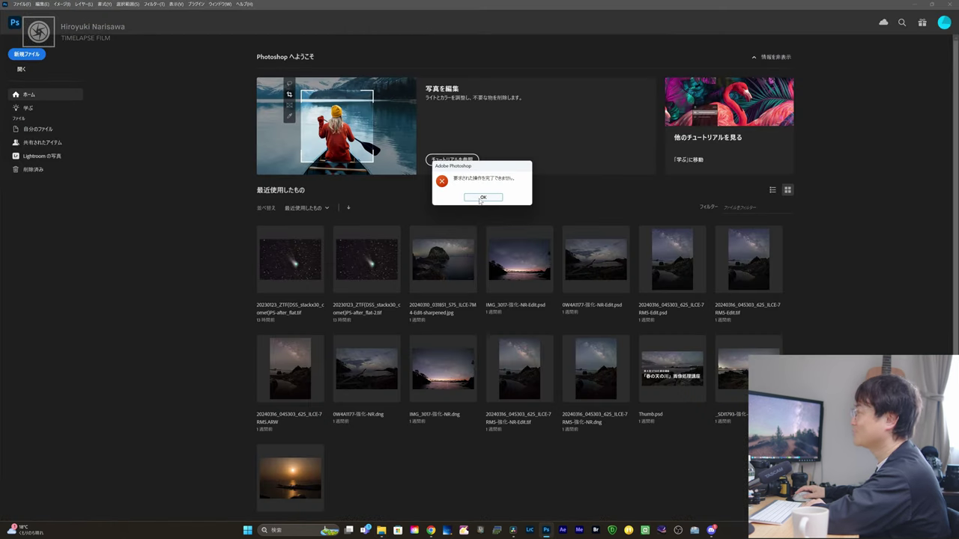
{"action": "left_click", "coordinate": [481, 198]}
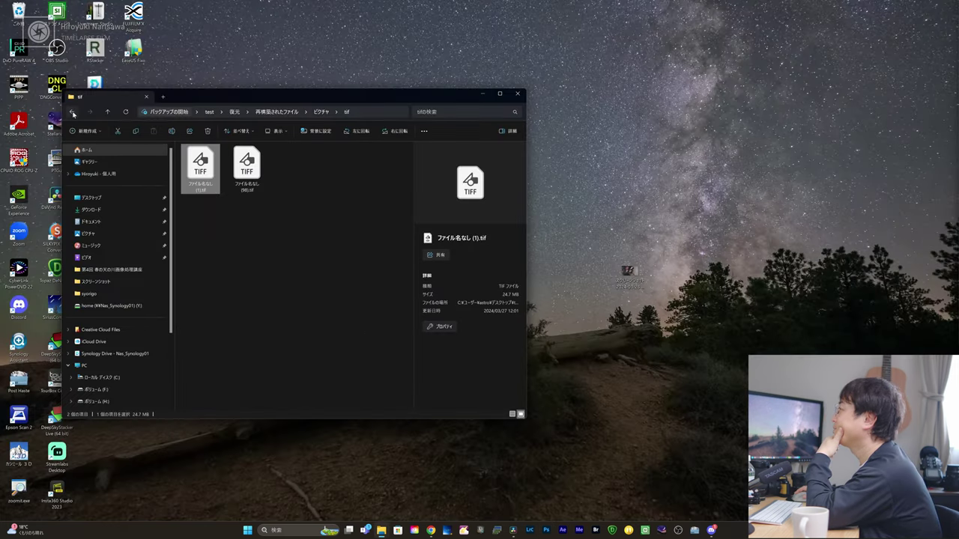
Step: Go back to 再構築されたファイル and open the mov folder inside ビデオ
{"action": "left_click", "coordinate": [73, 114]}
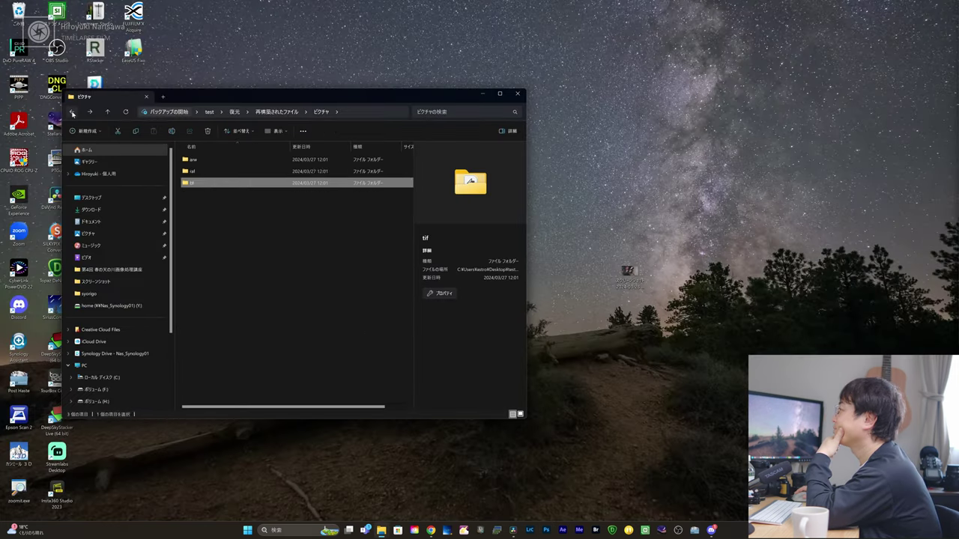
{"action": "left_click", "coordinate": [73, 114]}
{"action": "double_click", "coordinate": [195, 172]}
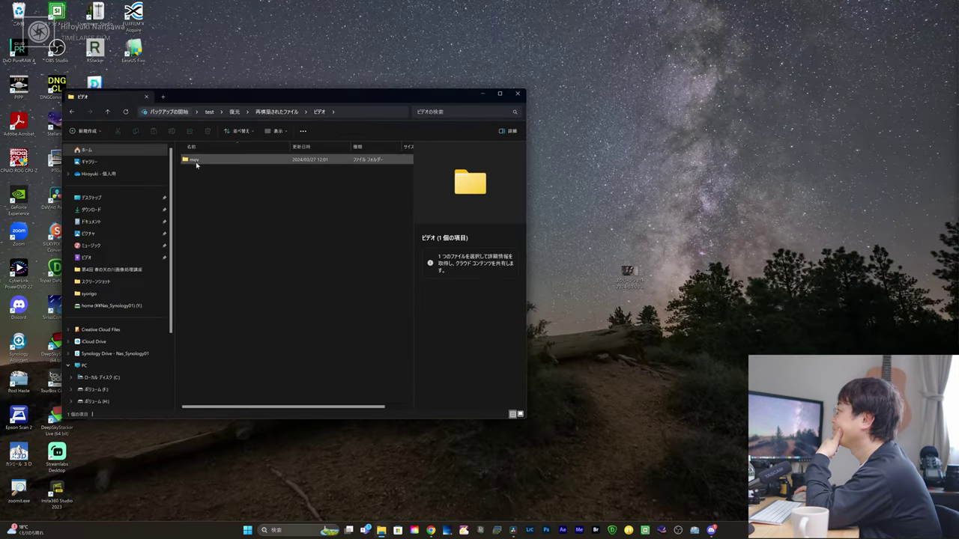
{"action": "double_click", "coordinate": [194, 160]}
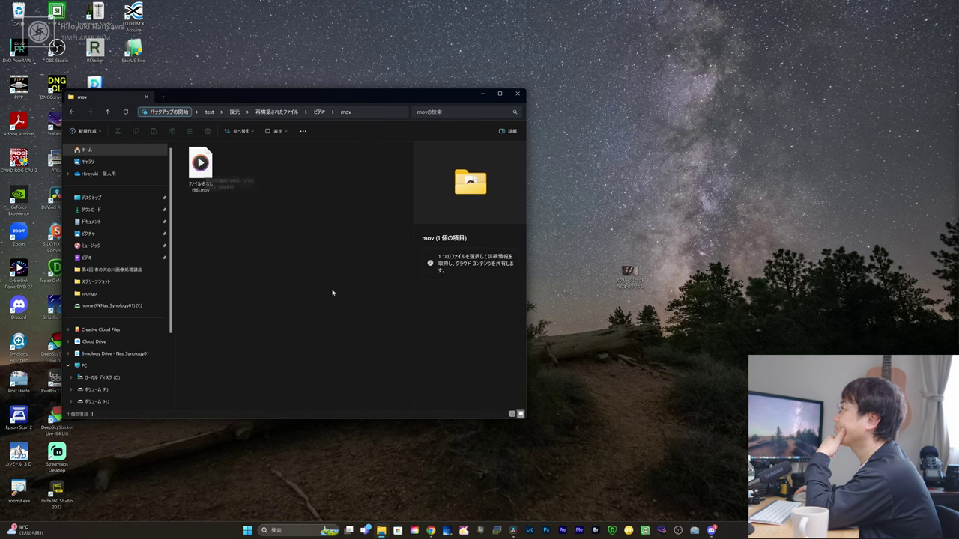
Step: Switch to DaVinci Resolve and browse the media storage to 再構築されたファイル, ビデオ, mov
{"action": "left_click", "coordinate": [518, 533]}
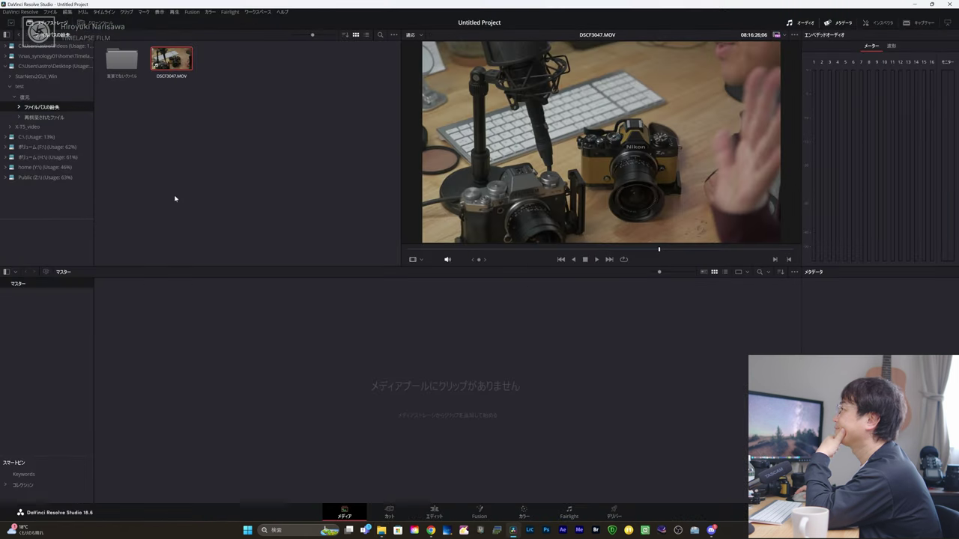
{"action": "left_click", "coordinate": [55, 117]}
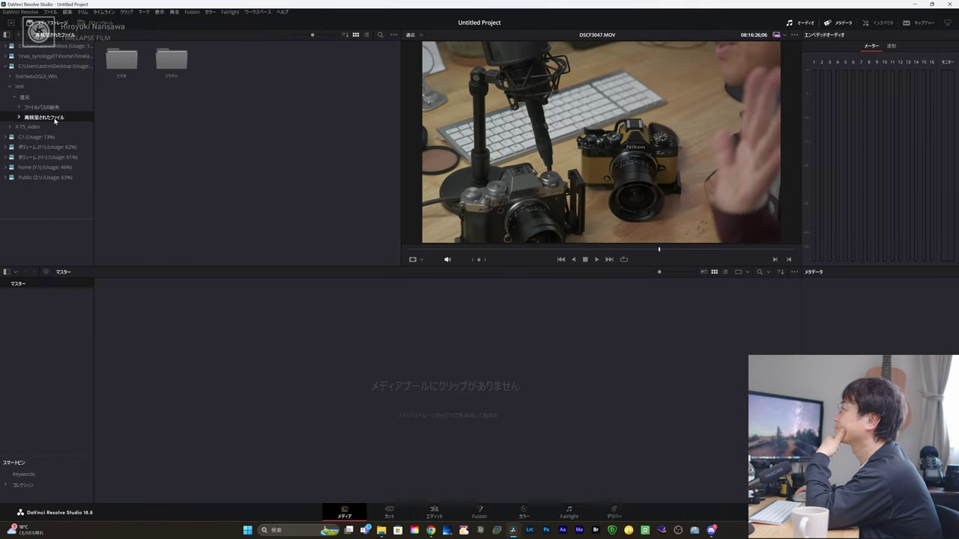
{"action": "double_click", "coordinate": [123, 64]}
{"action": "double_click", "coordinate": [123, 65]}
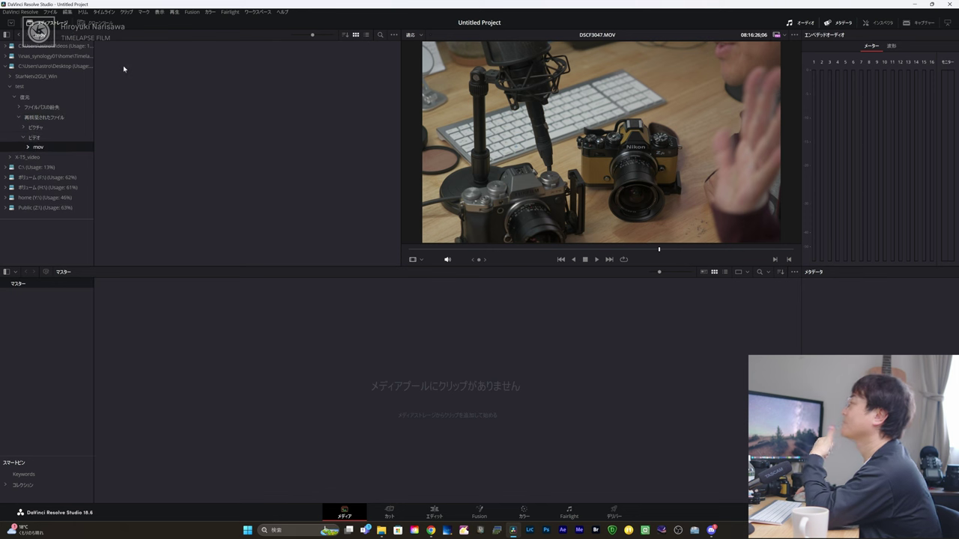